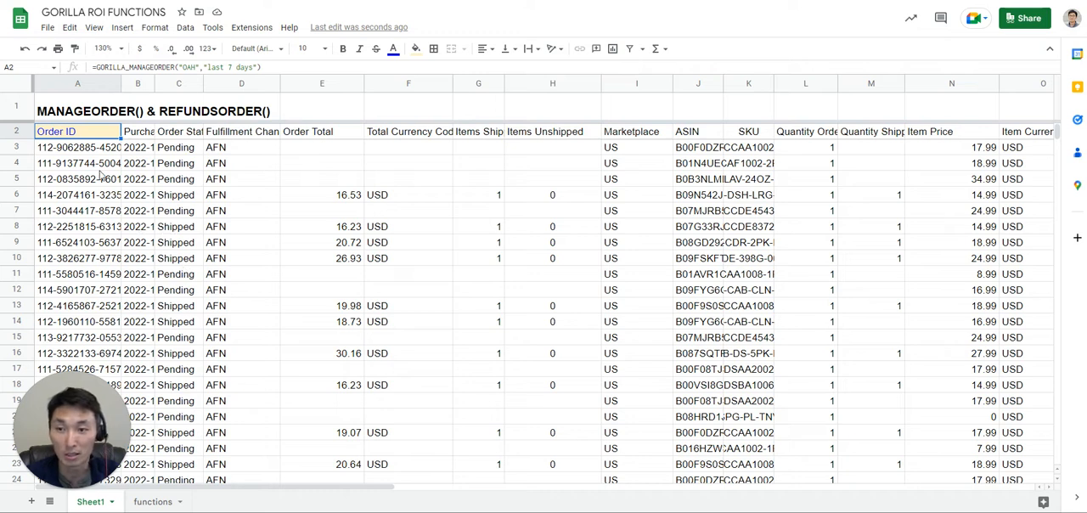
Clear the formula in cell A2 and find the Gorilla ROI connector's Add/edit Subscription ID option.
key("Delete")
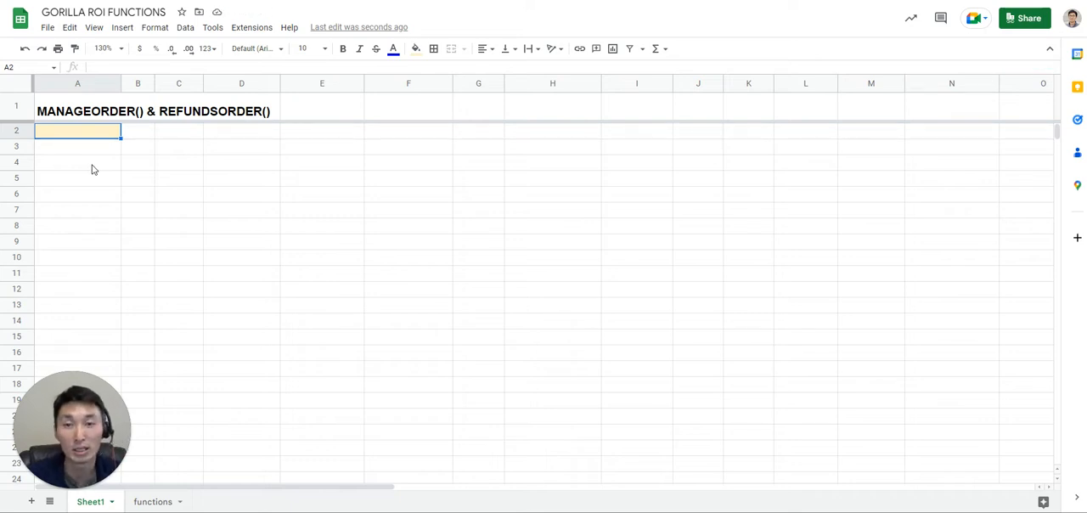
left_click(256, 30)
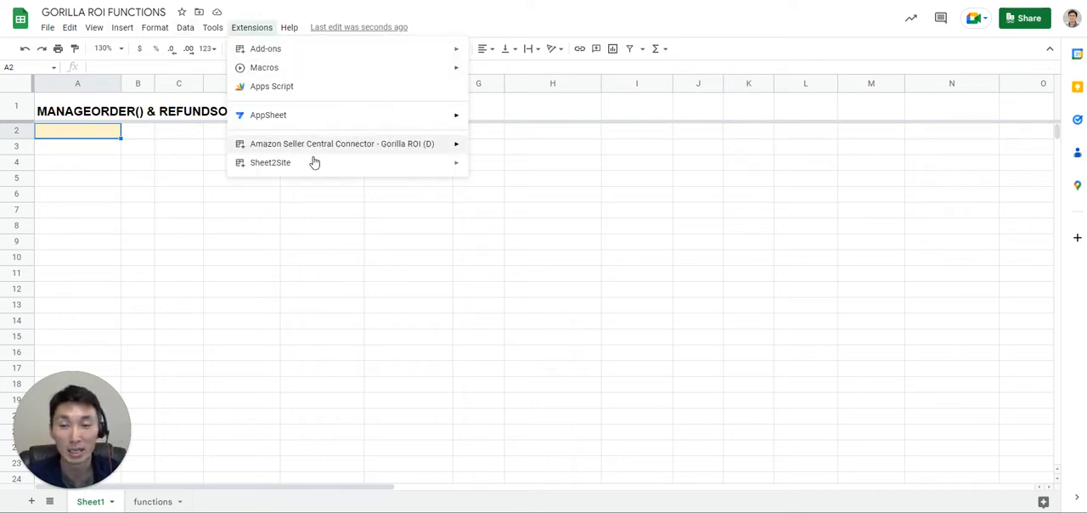
mouse_move(316, 153)
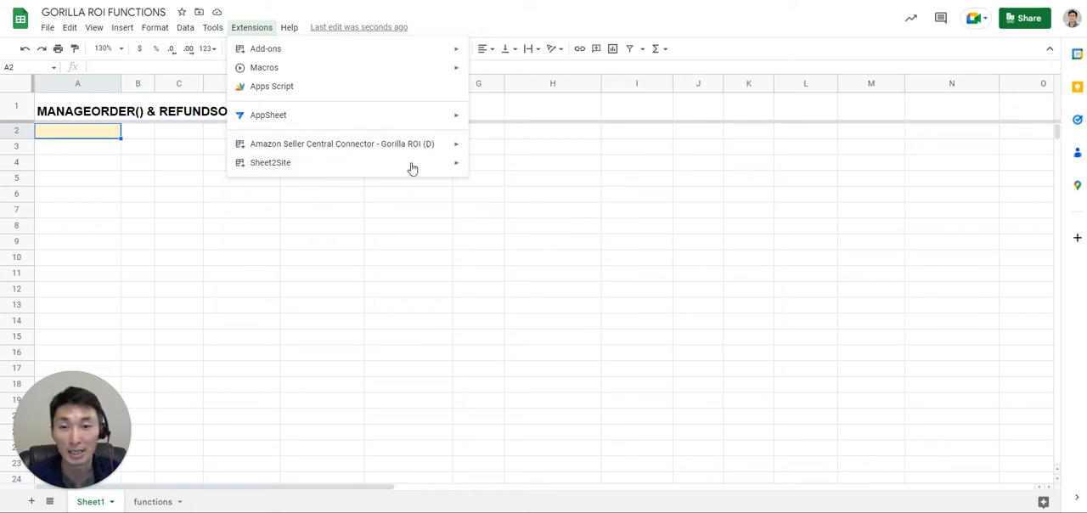
mouse_move(451, 143)
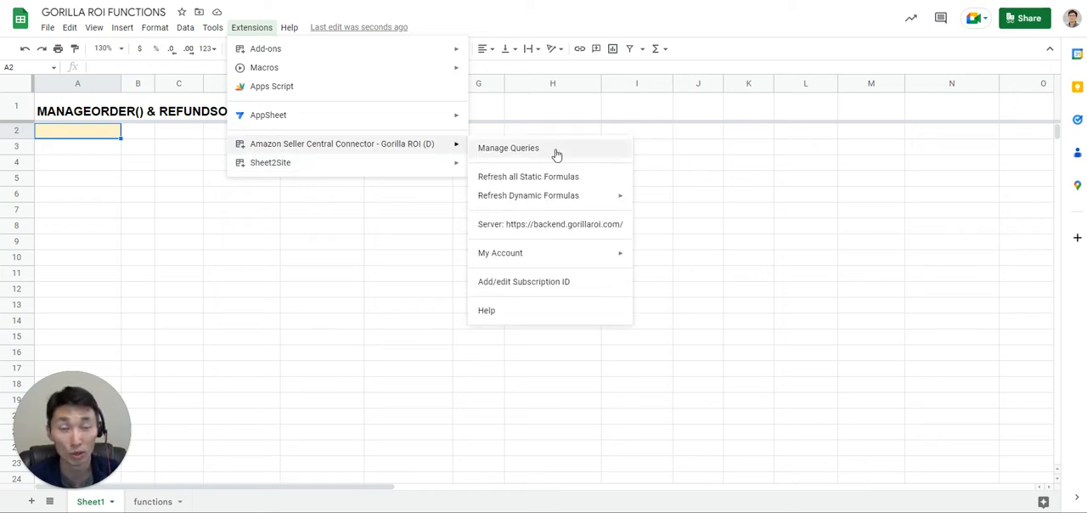
left_click(558, 287)
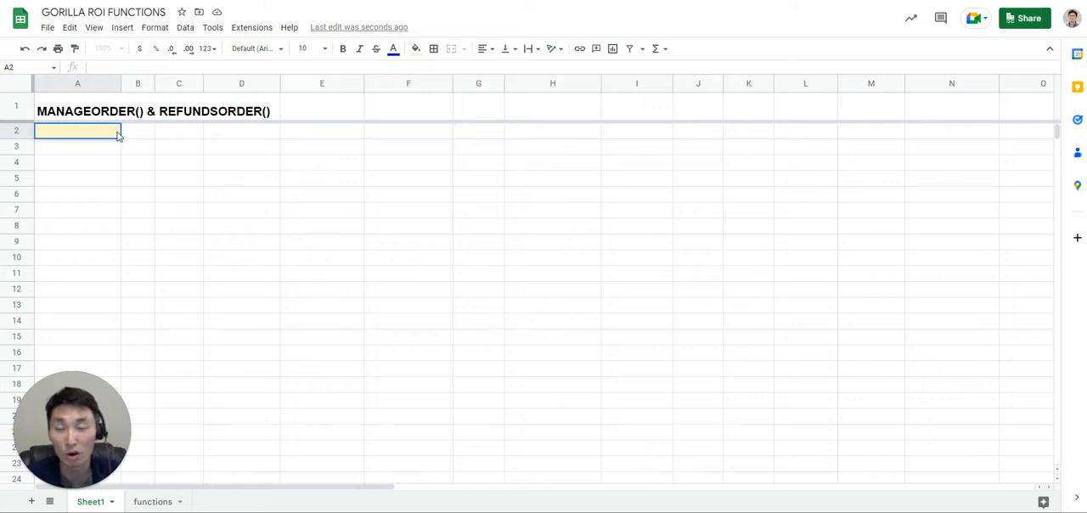
Enter =GORILLA_MANAGEORDER("OAH","last 7 days") in cell A2 to pull the last seven days of orders.
type("=")
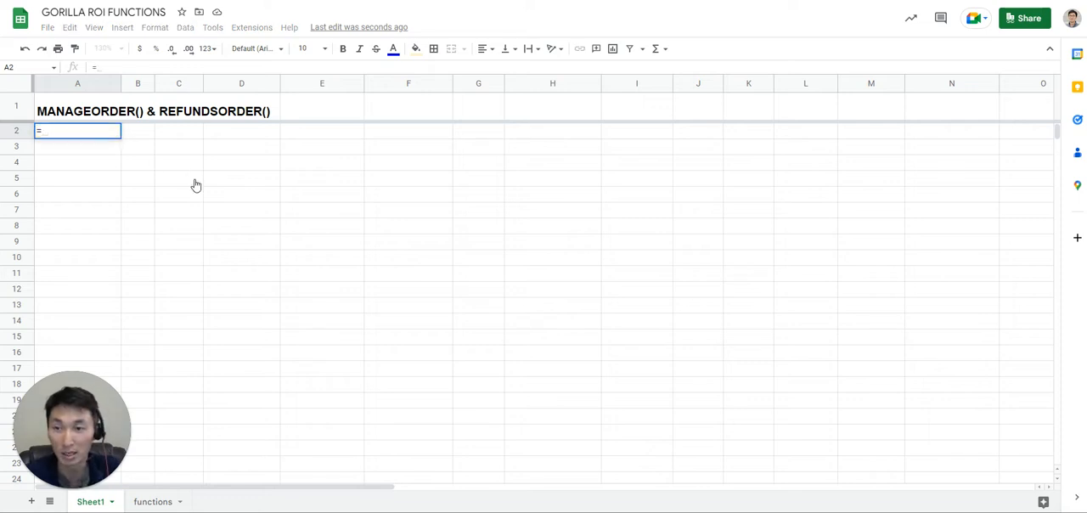
type("gorilla_mana")
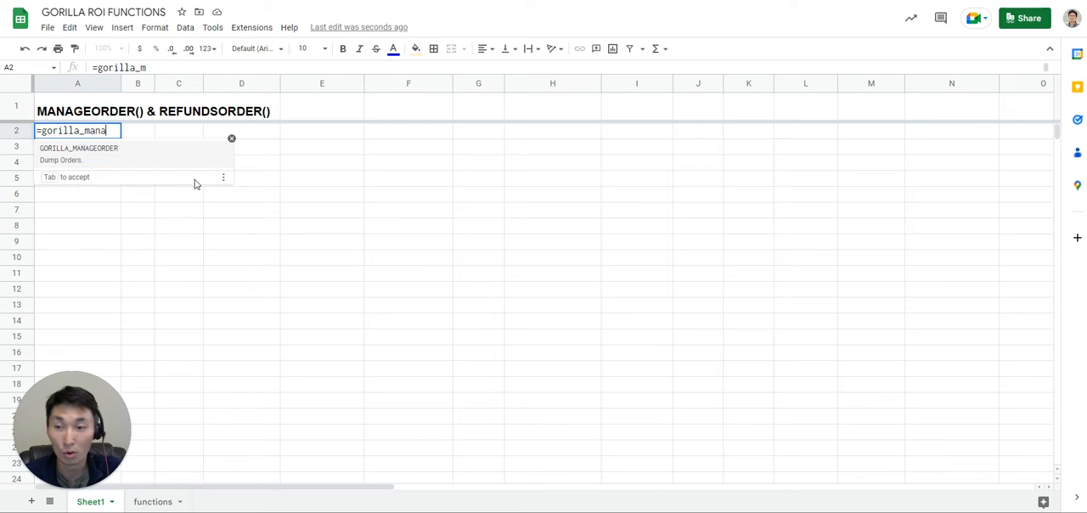
left_click(122, 162)
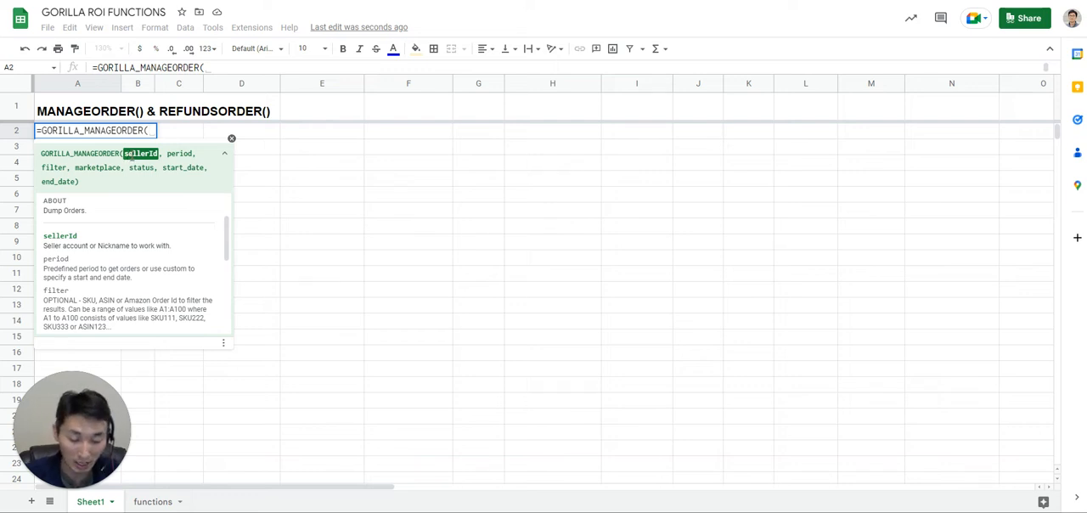
type("\"OAH\", ")
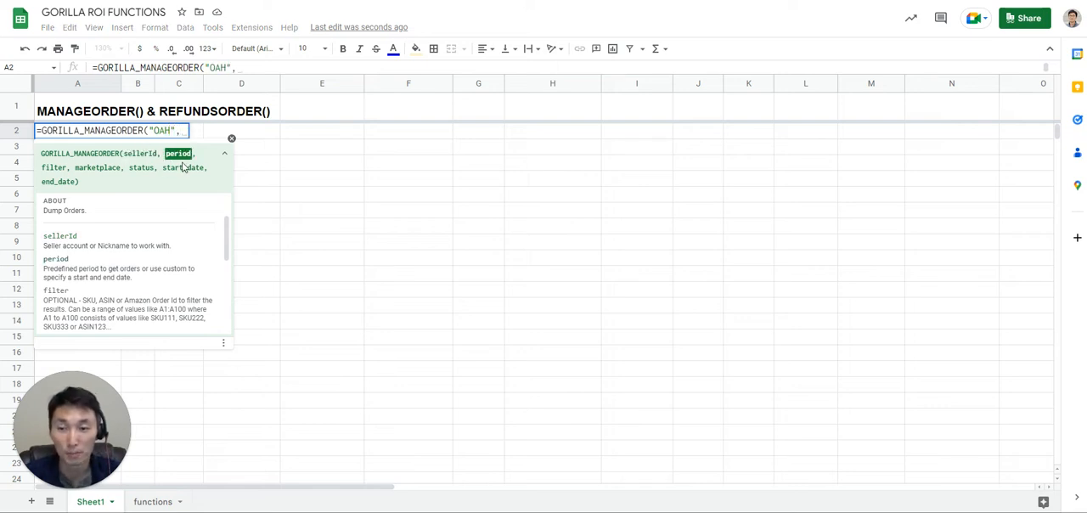
type("\"last 7")
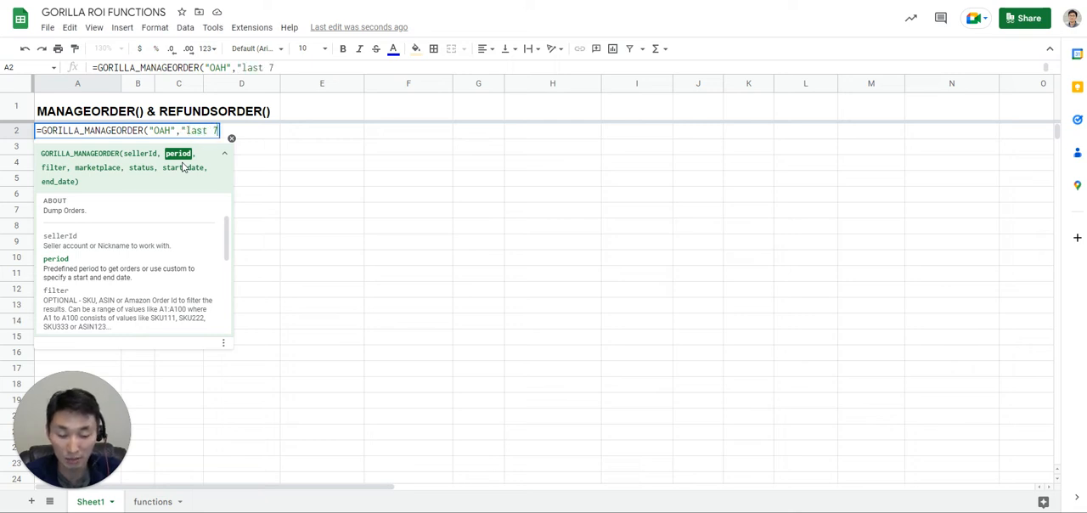
type(" days\"")
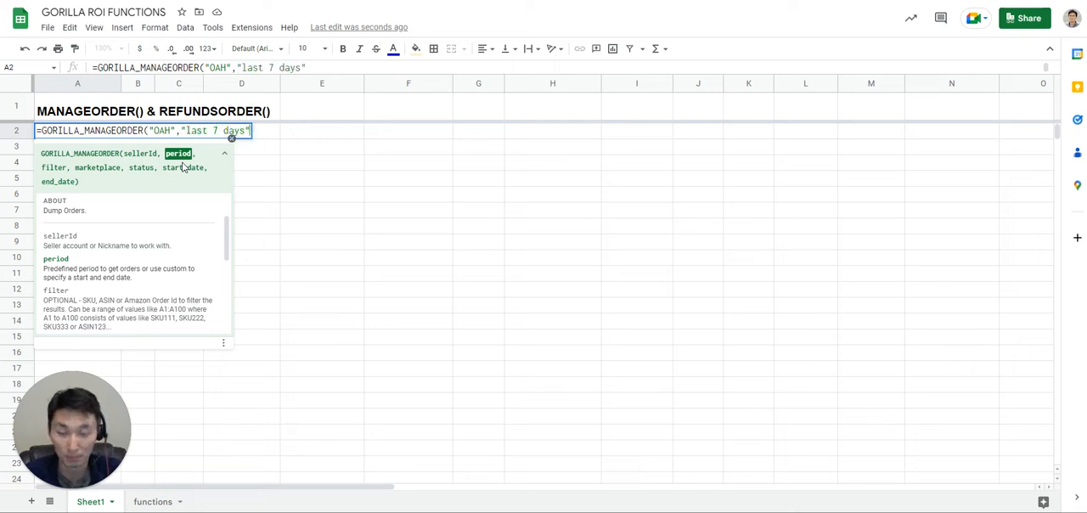
type(")")
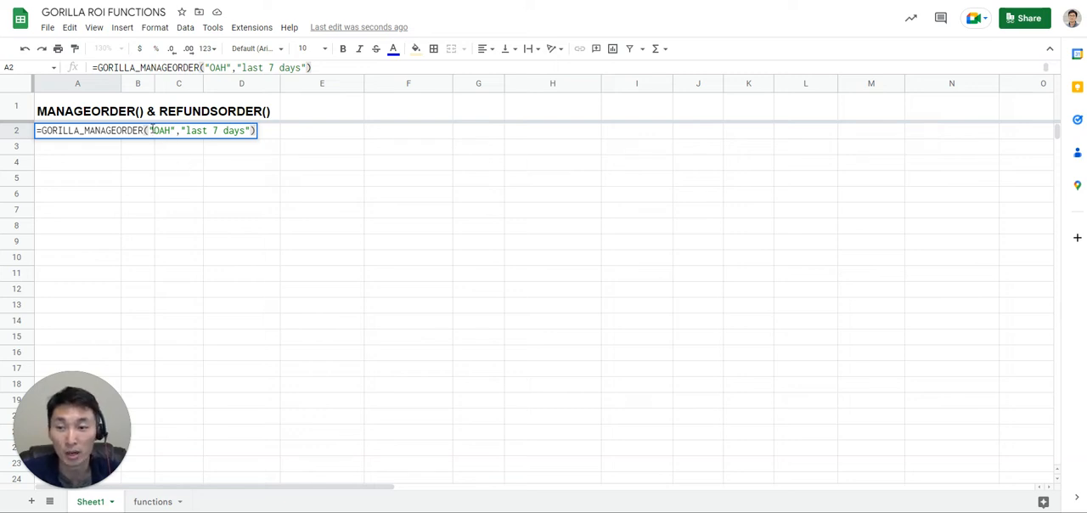
key("Return")
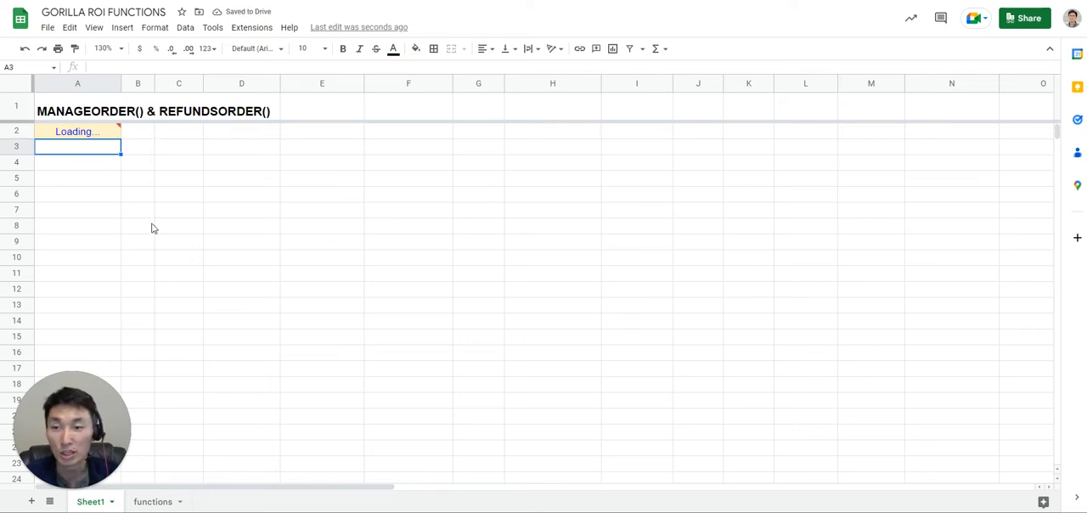
Examine the filter, marketplace and status argument help of the A2 formula using temporary empty arguments, restoring the formula before leaving the cell.
key("Up")
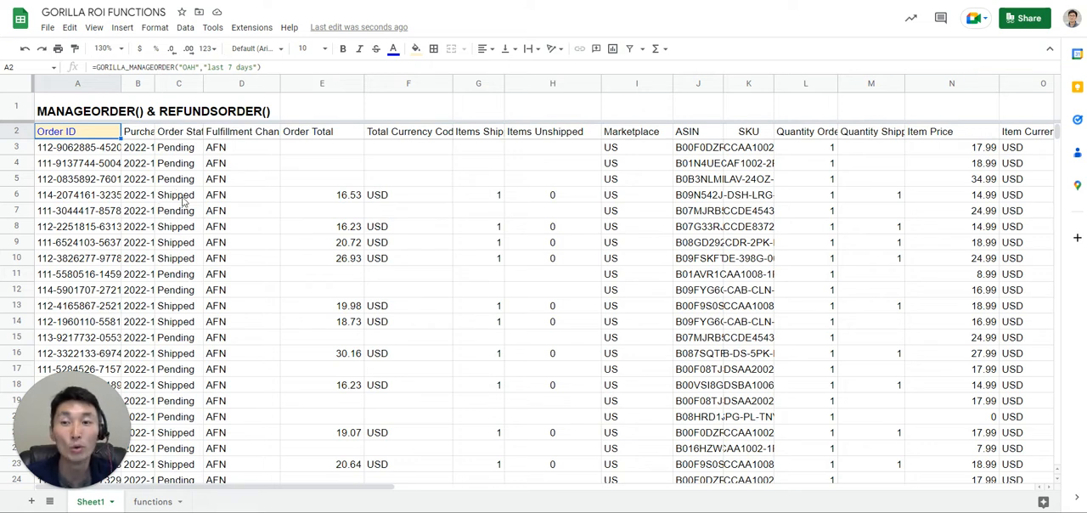
double_click(100, 130)
key("Left")
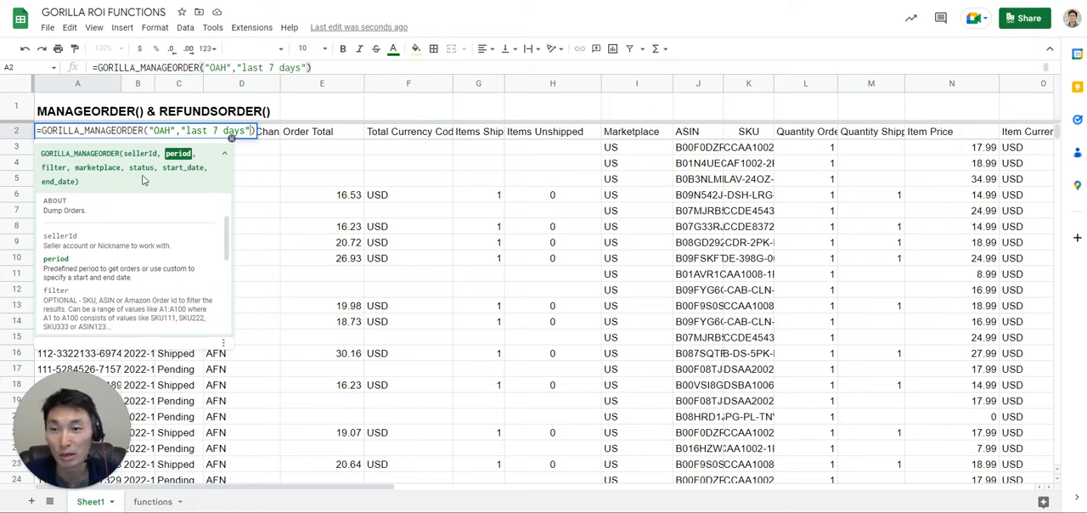
type(",")
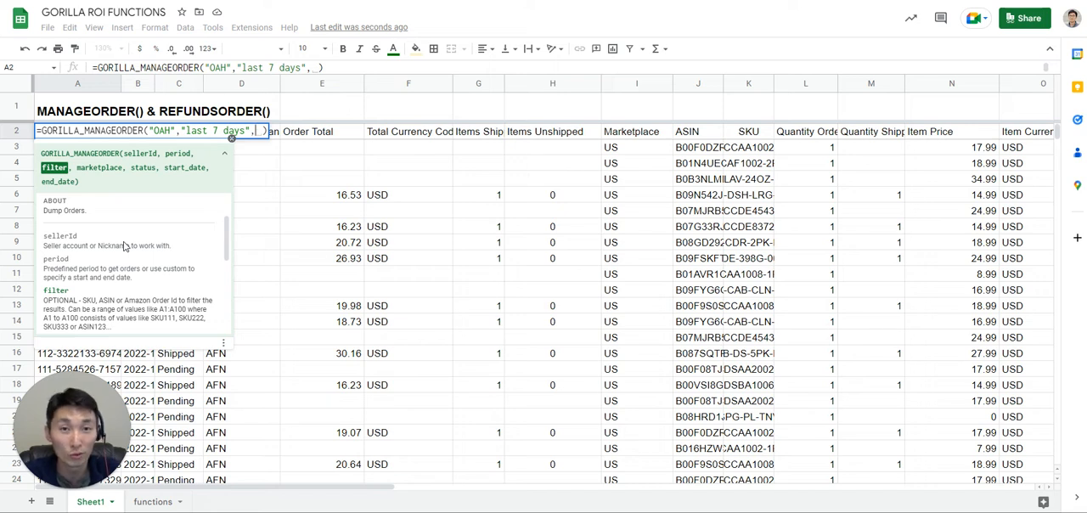
type(",")
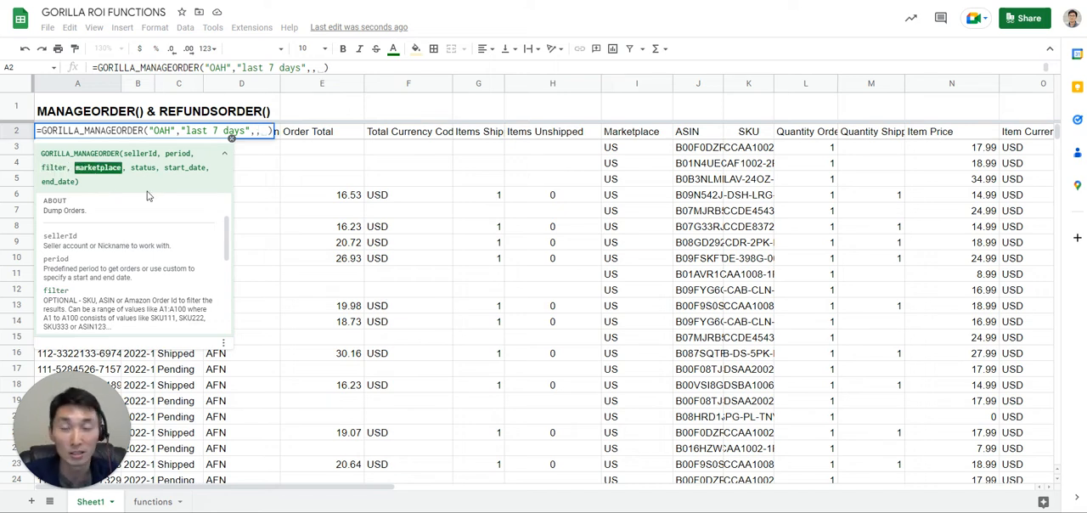
type(",")
left_click_drag(227, 258, 228, 331)
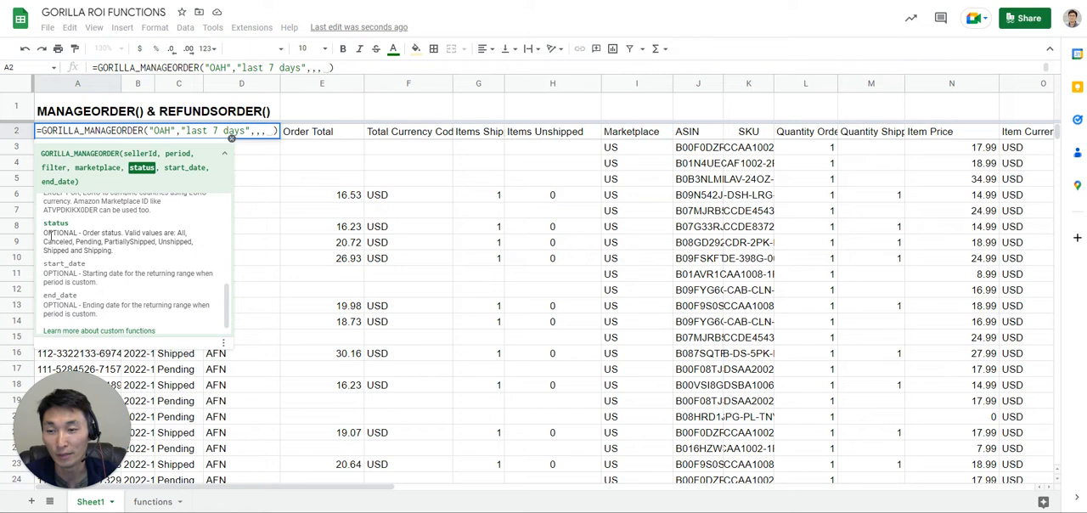
left_click_drag(47, 234, 143, 256)
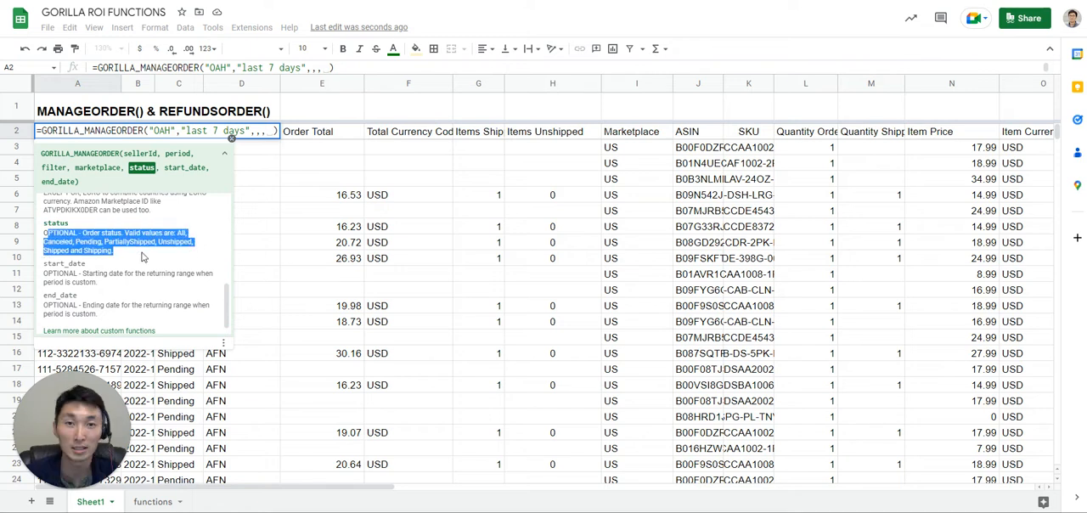
left_click(143, 257)
scroll(138, 246, "up", 5)
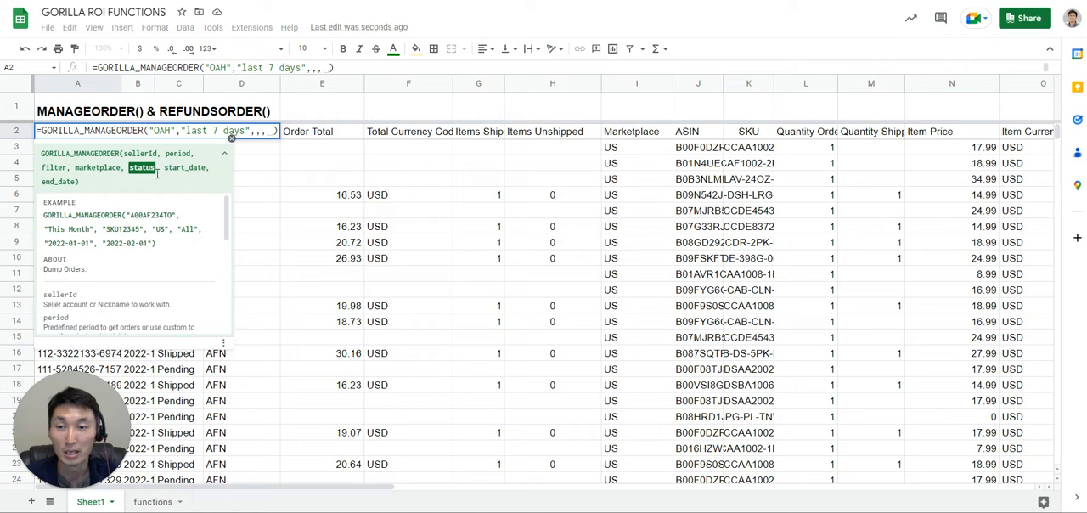
left_click(276, 130)
key("BackSpace")
key("BackSpace")
key("BackSpace")
key("BackSpace")
key("BackSpace")
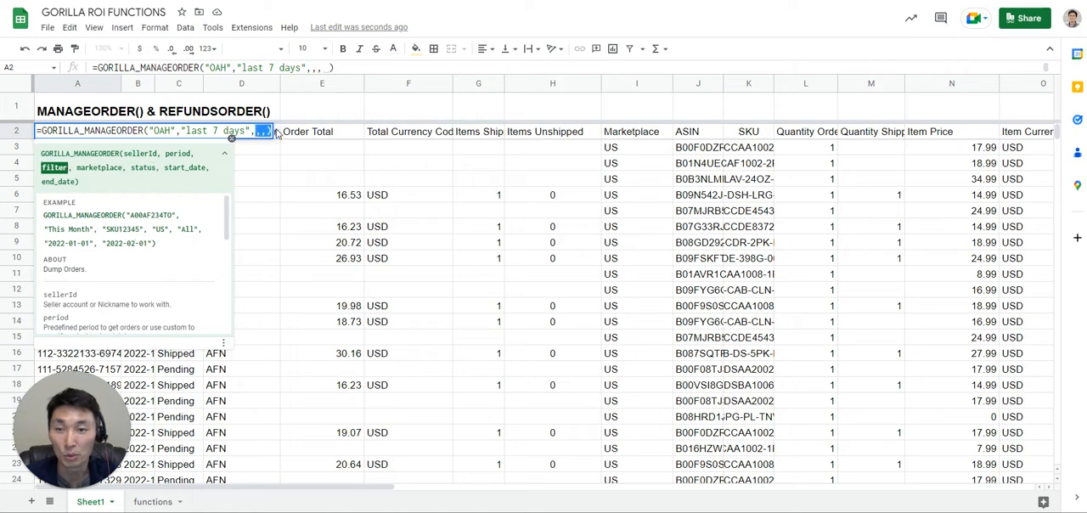
key("Return")
Enter the seller nickname OAH in cell E1 and the period Last 7 Days in cell F1.
left_click(306, 112)
type("OAH")
key("Tab")
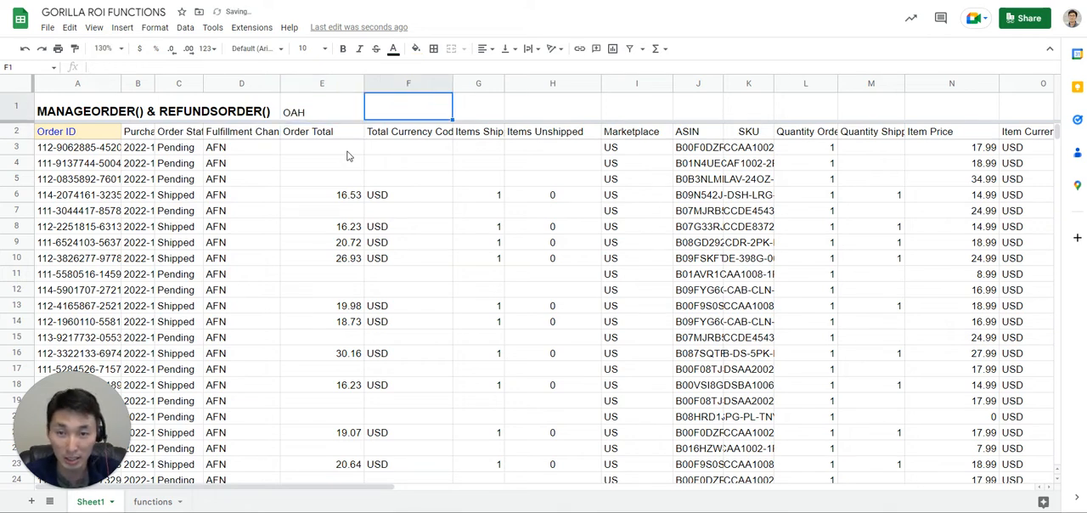
type("Last 7 Days")
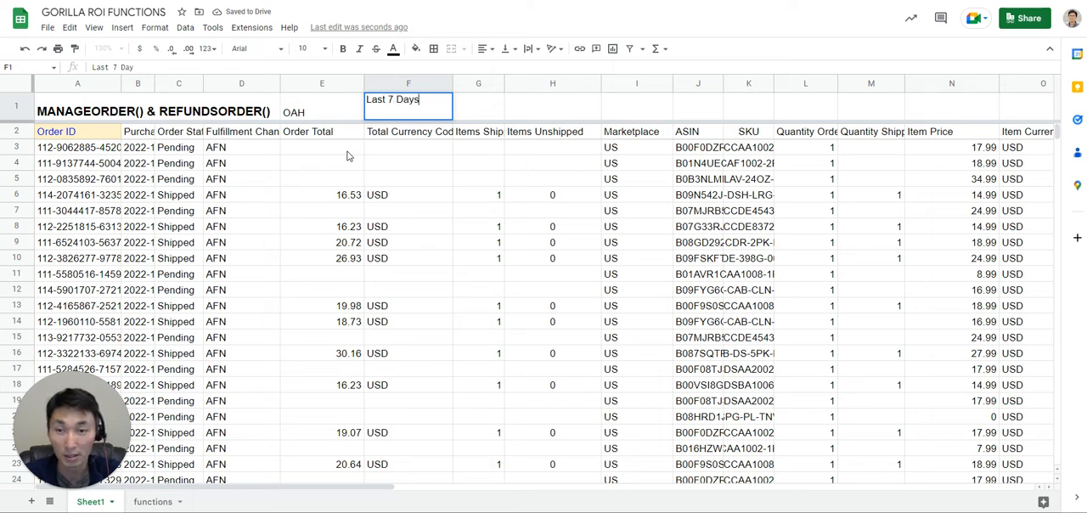
key("Return")
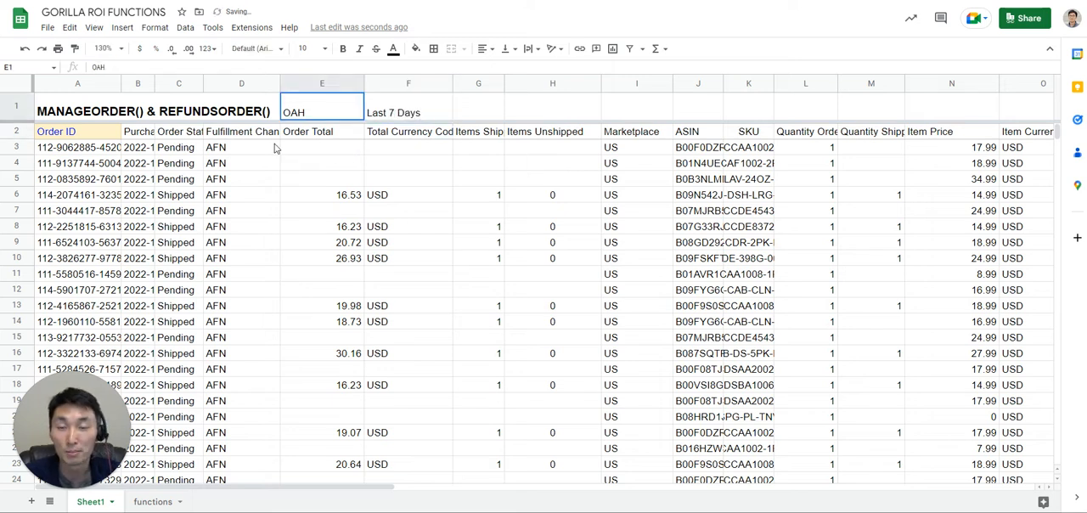
Replace the formula in A2 with =GORILLA_MANAGEORDER(E1,F1) so seller and period come from cell references.
left_click(83, 138)
key("Delete")
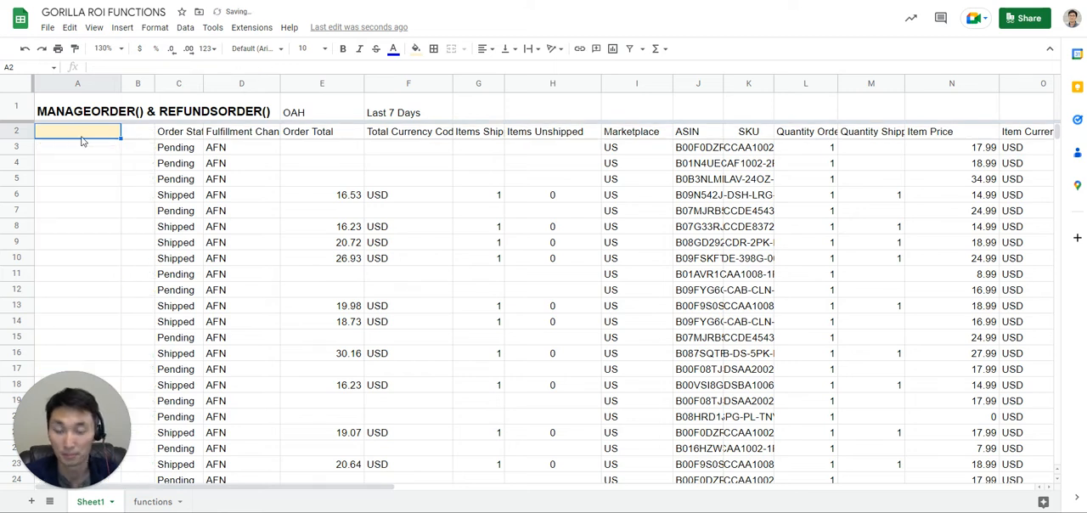
type("=gorilla_")
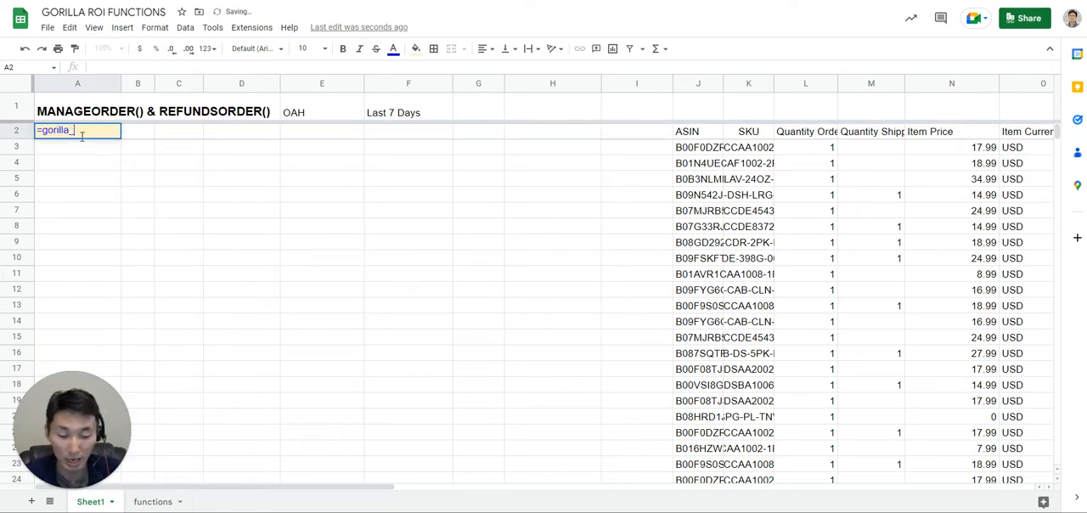
type("mana")
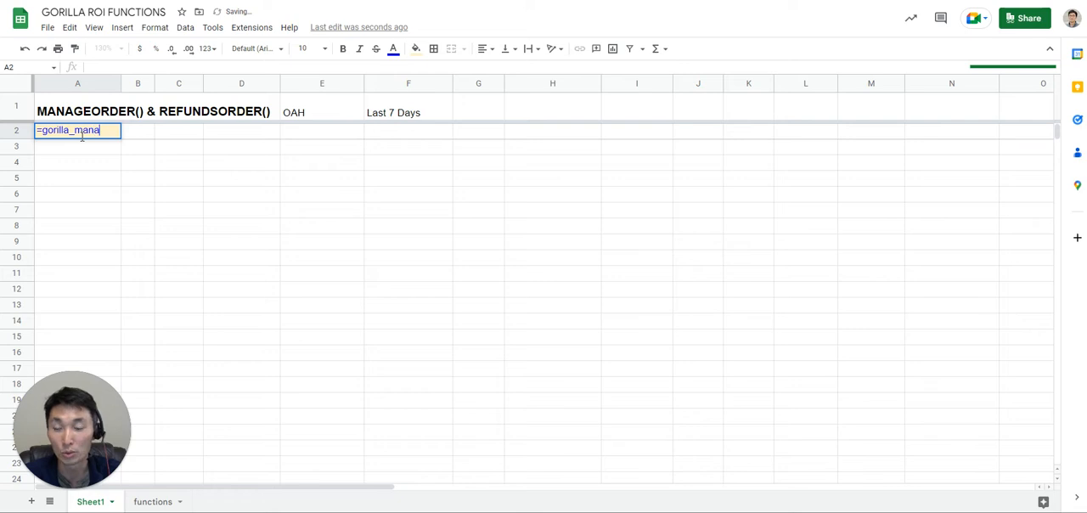
key("Tab")
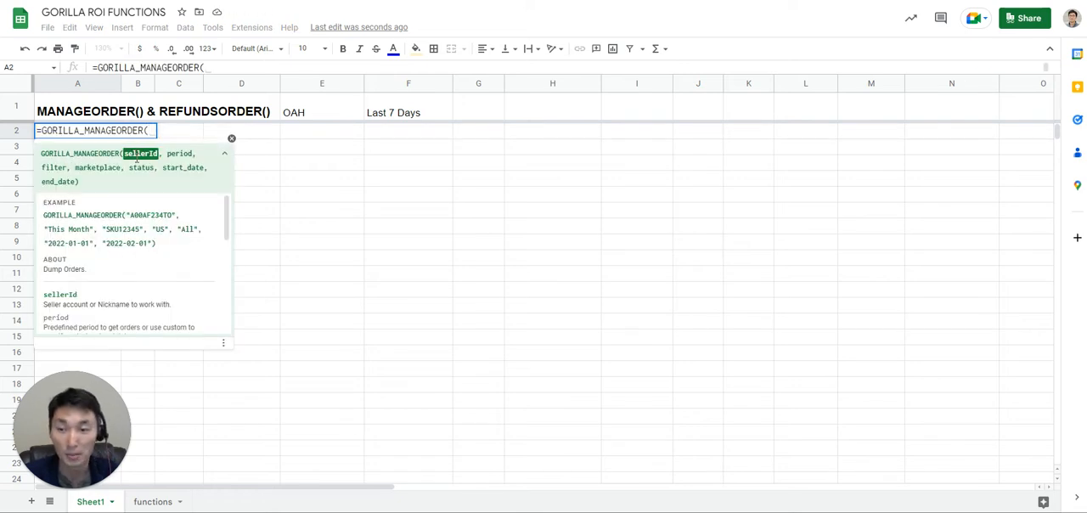
left_click(330, 111)
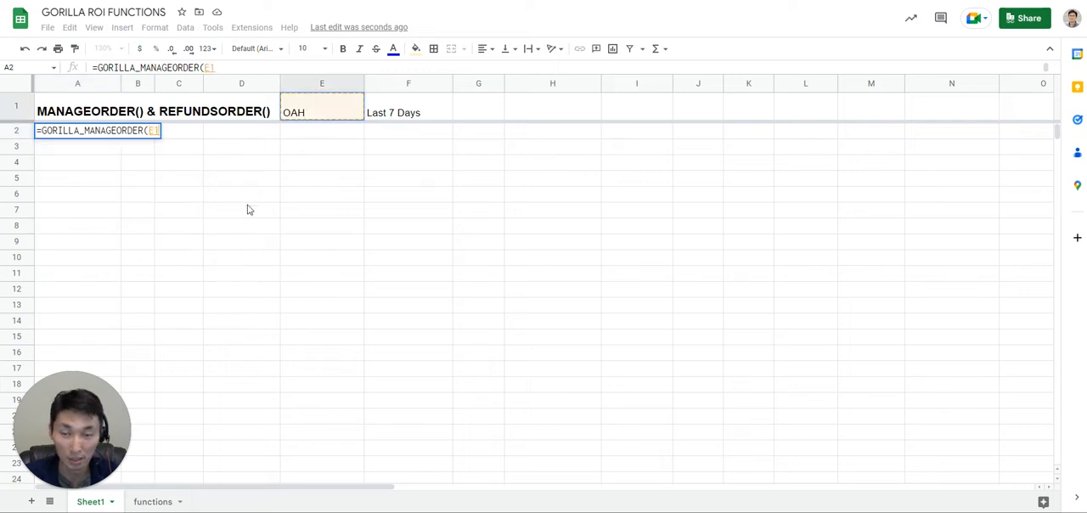
type(",")
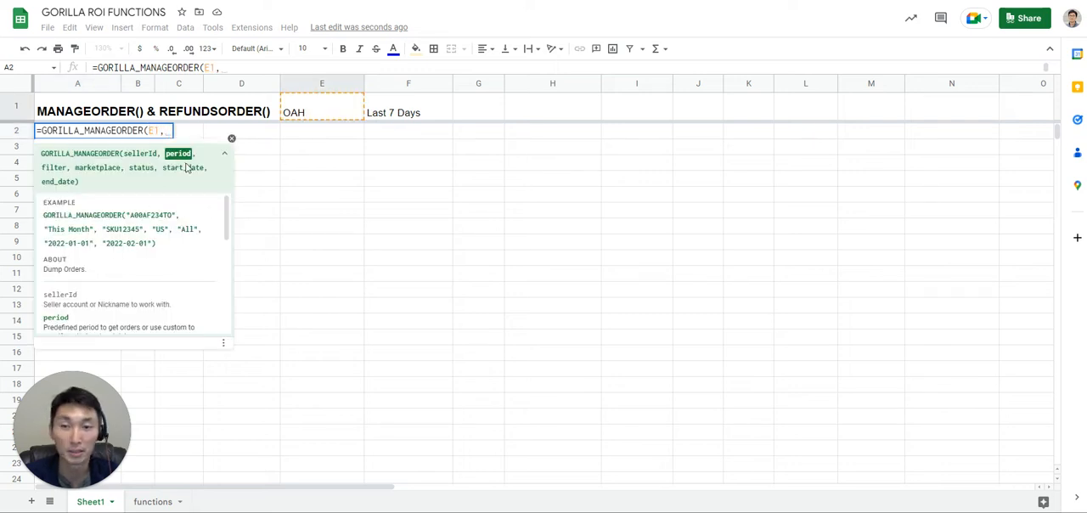
left_click(401, 112)
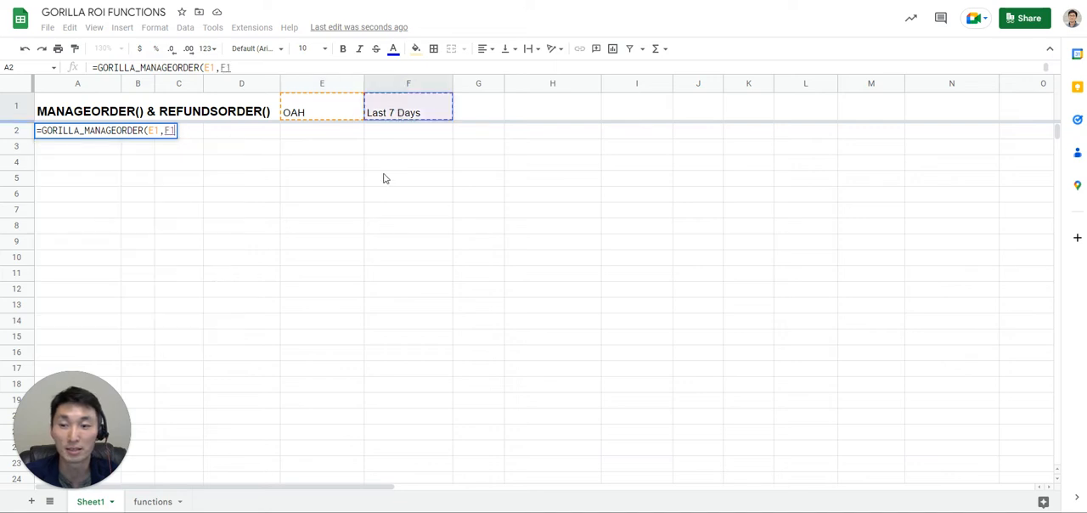
type(")")
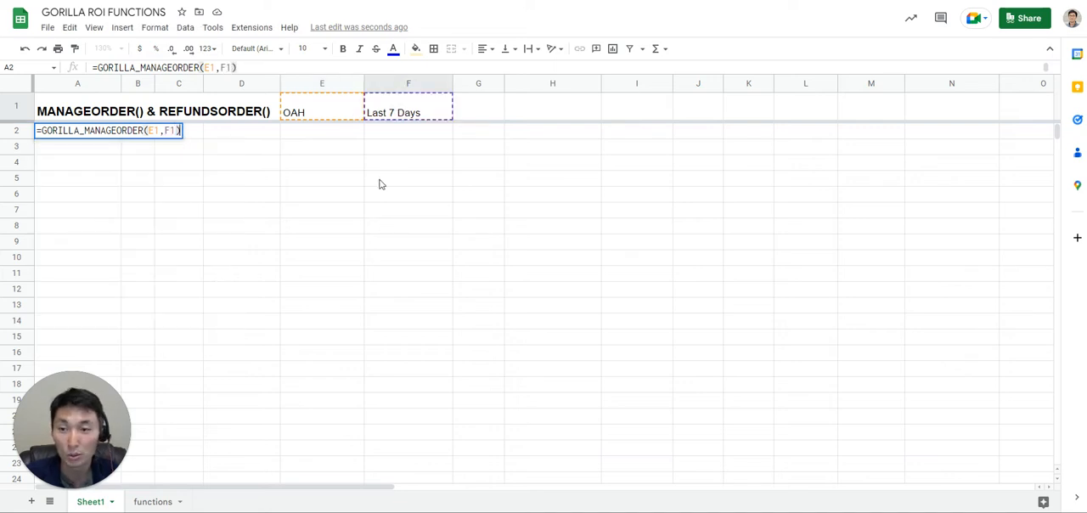
key("Return")
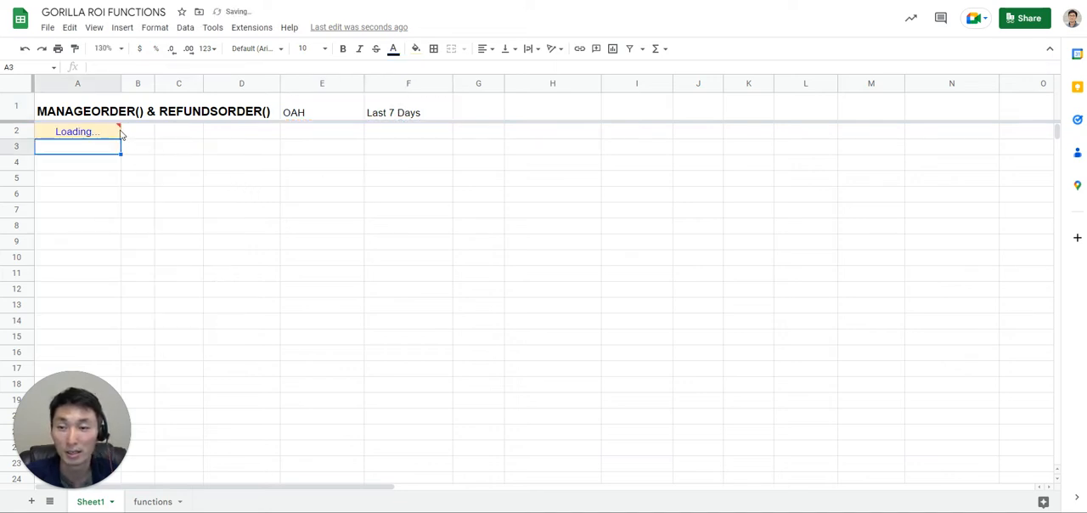
Change the period in cell F1 to yesterday.
key("Up")
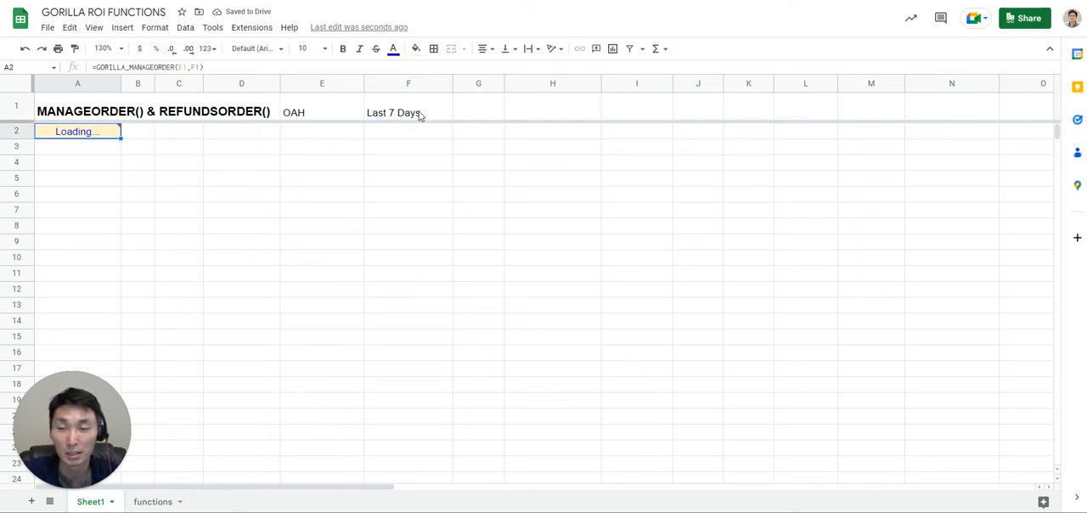
key("Up")
key("ctrl+Right")
key("ctrl+Right")
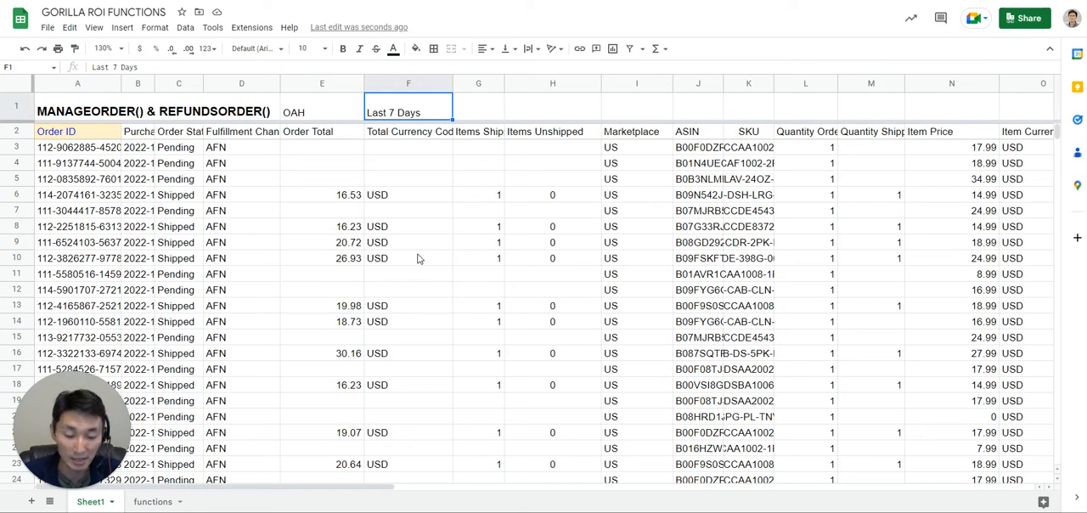
type("yesterday")
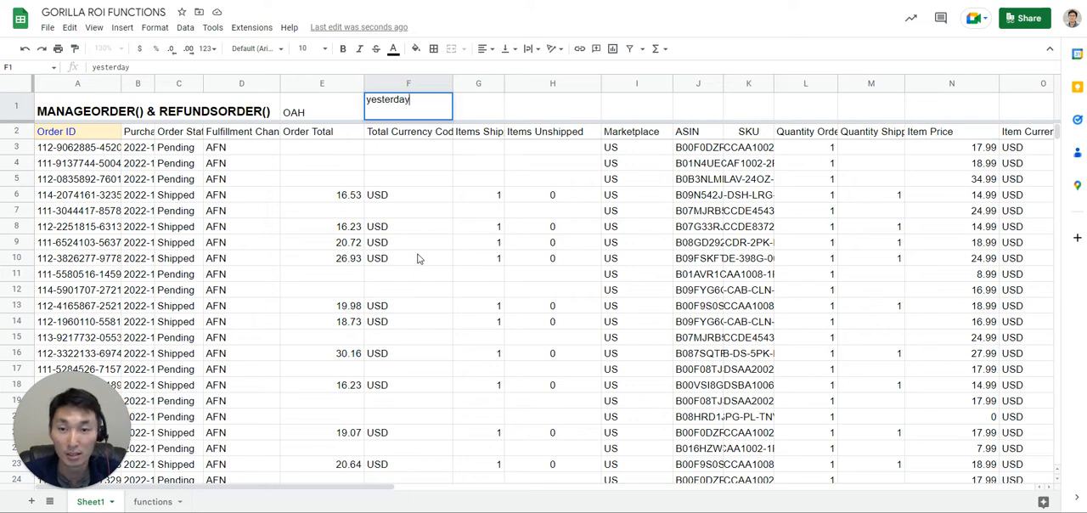
key("Return")
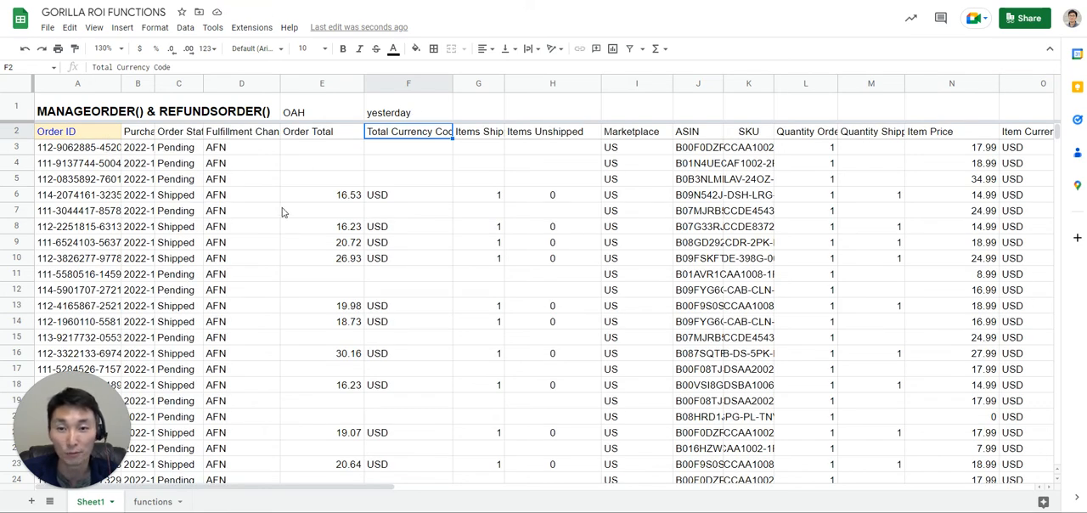
Replace the formula in A2 with =GORILLA_REFUNDSORDER(E1,F1) to pull refunded orders for the referenced seller and period.
left_click(73, 135)
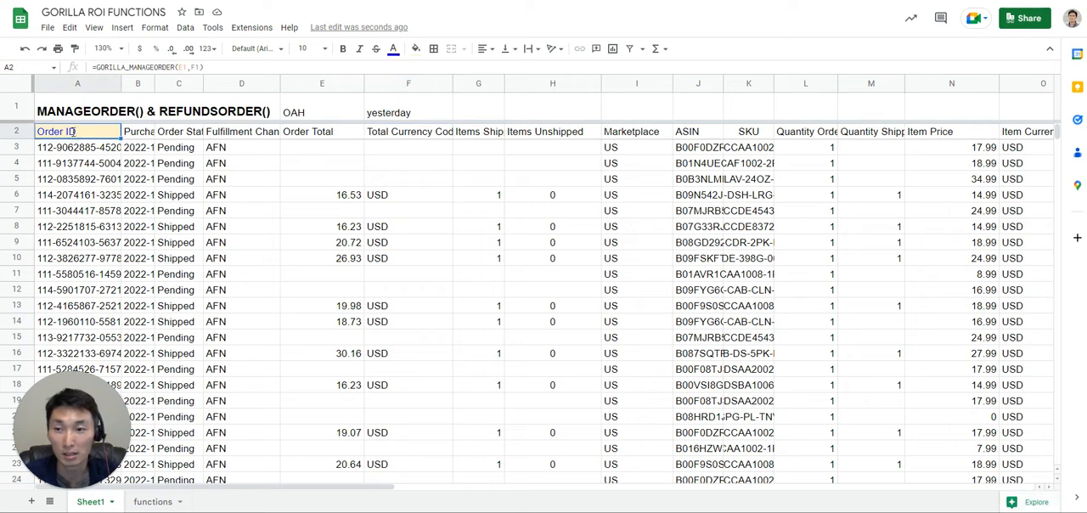
double_click(75, 133)
left_click_drag(85, 130, 184, 133)
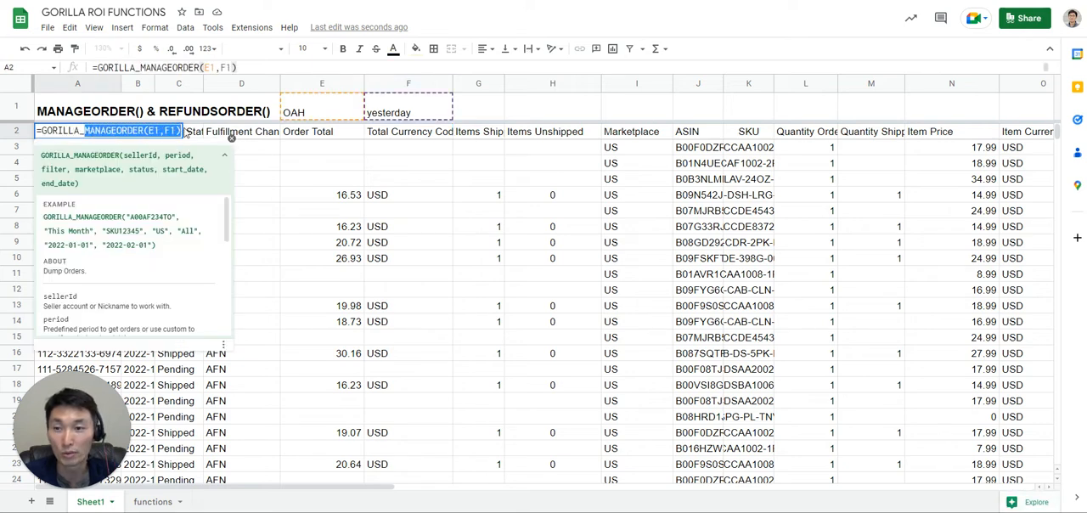
key("BackSpace")
type("refunds")
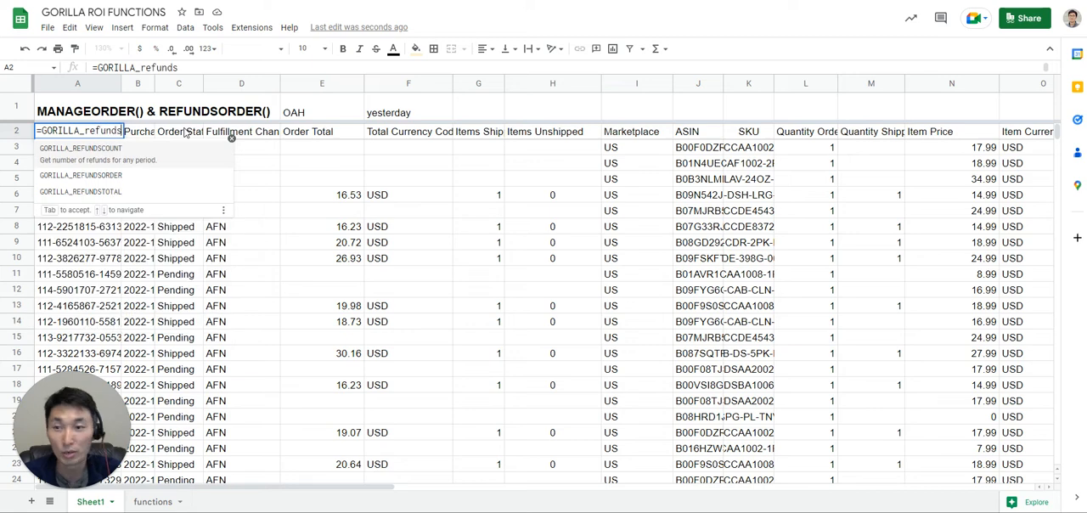
left_click(100, 176)
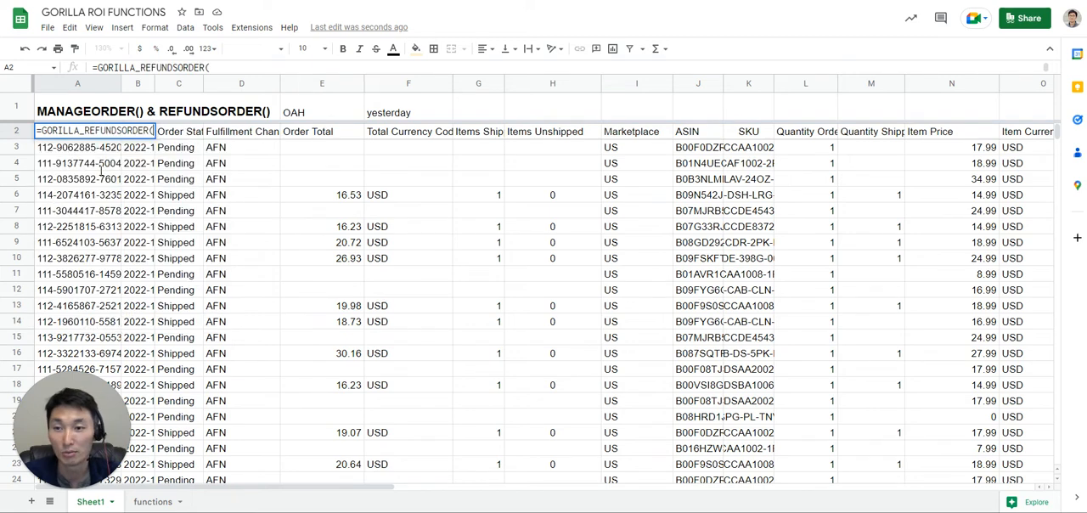
left_click(312, 113)
type(",")
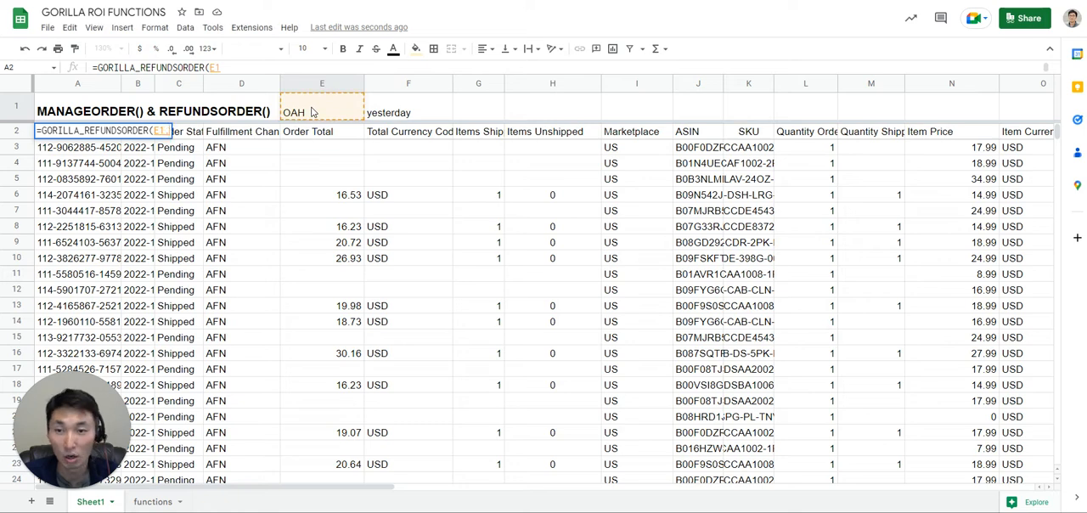
left_click(392, 114)
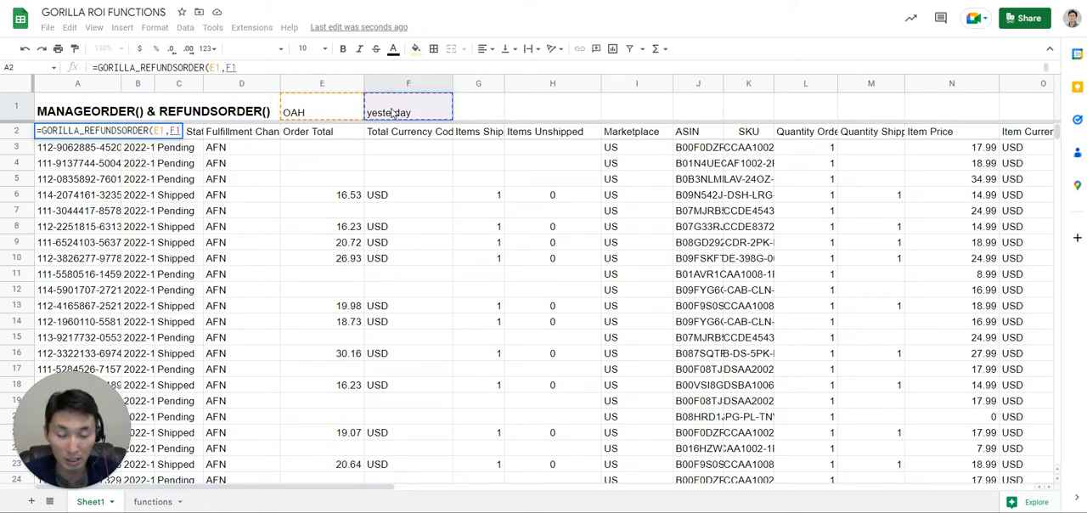
type(")")
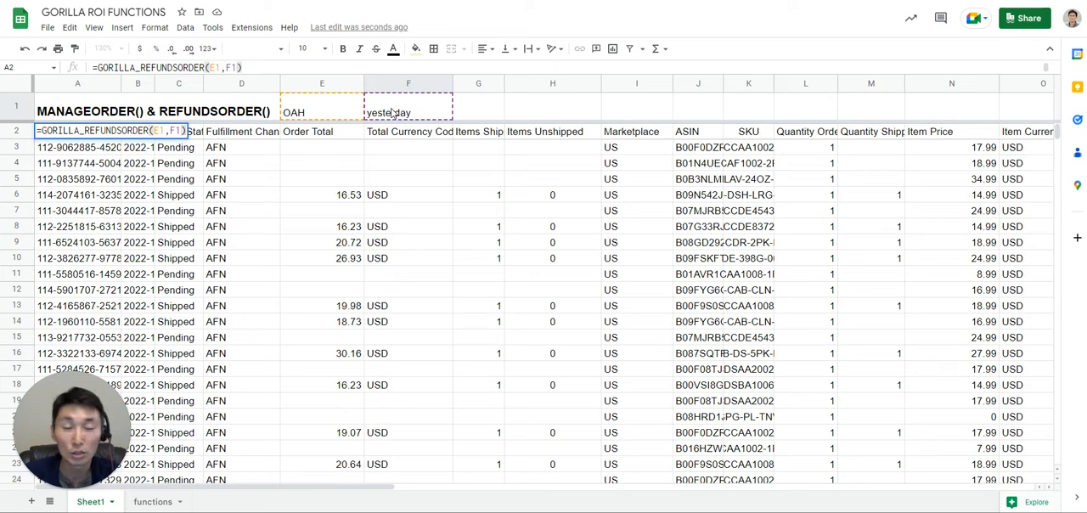
key("Return")
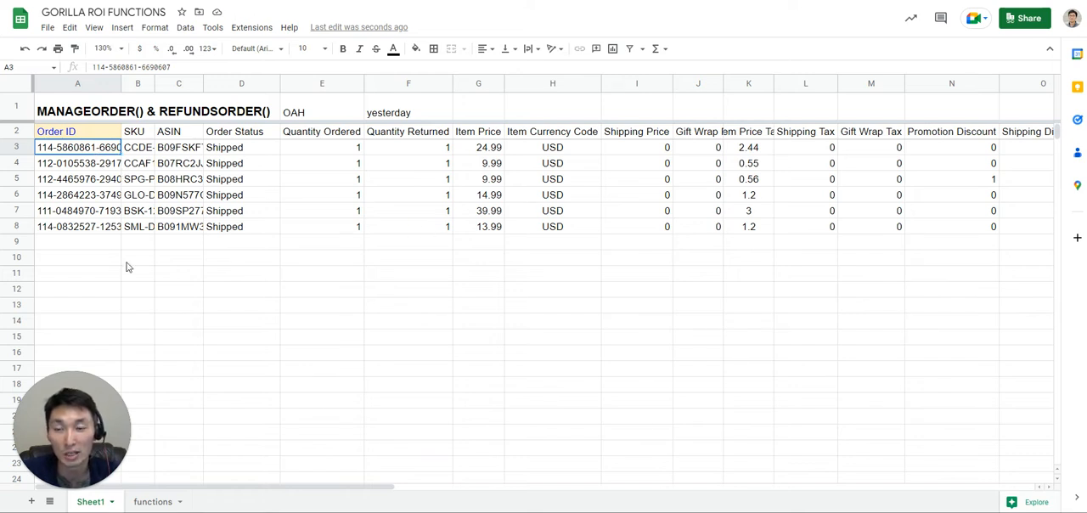
left_click(250, 278)
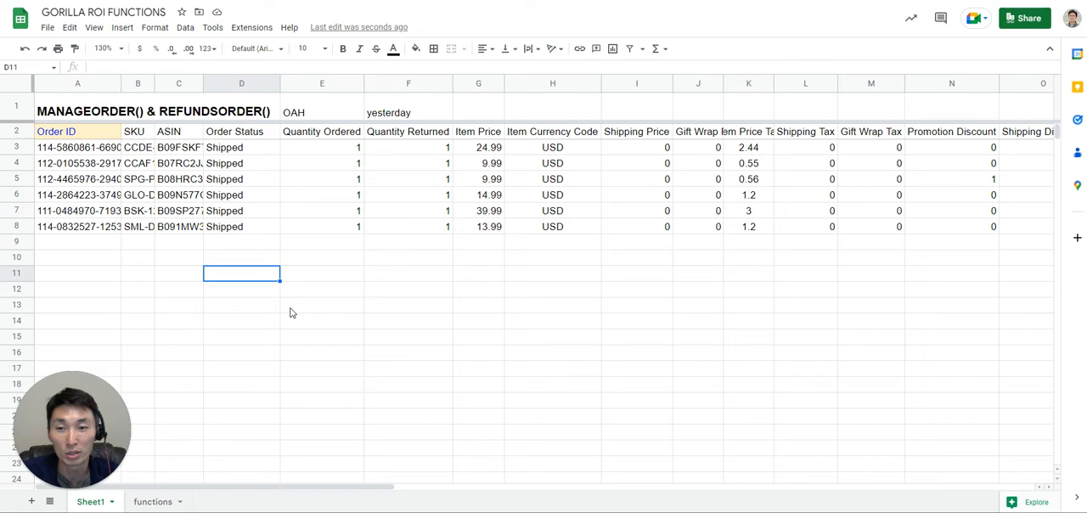
left_click(290, 311)
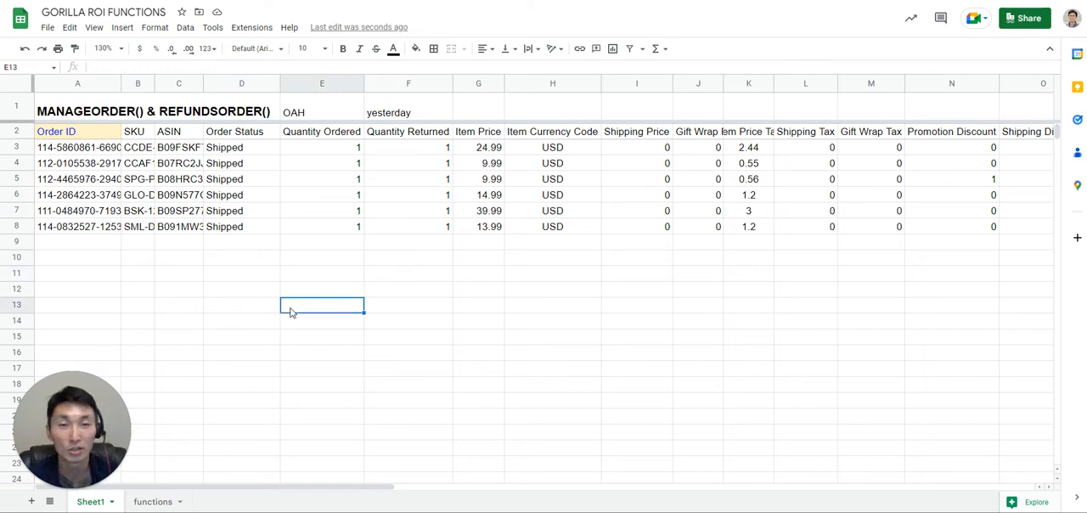
Clear the formula from cell A2 and open the Gorilla ROI Formula Builder for managing queries.
left_click(99, 141)
key("Delete")
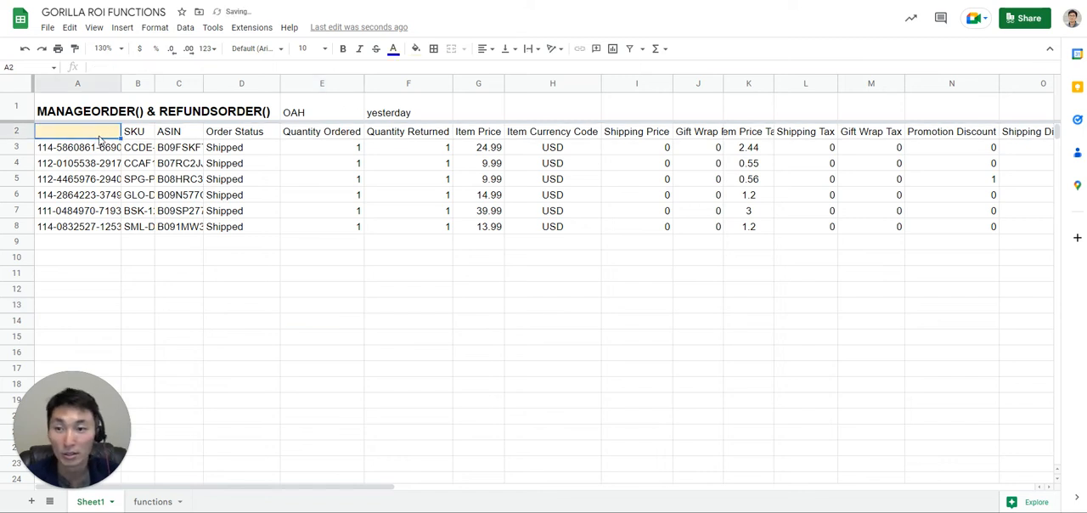
left_click(263, 33)
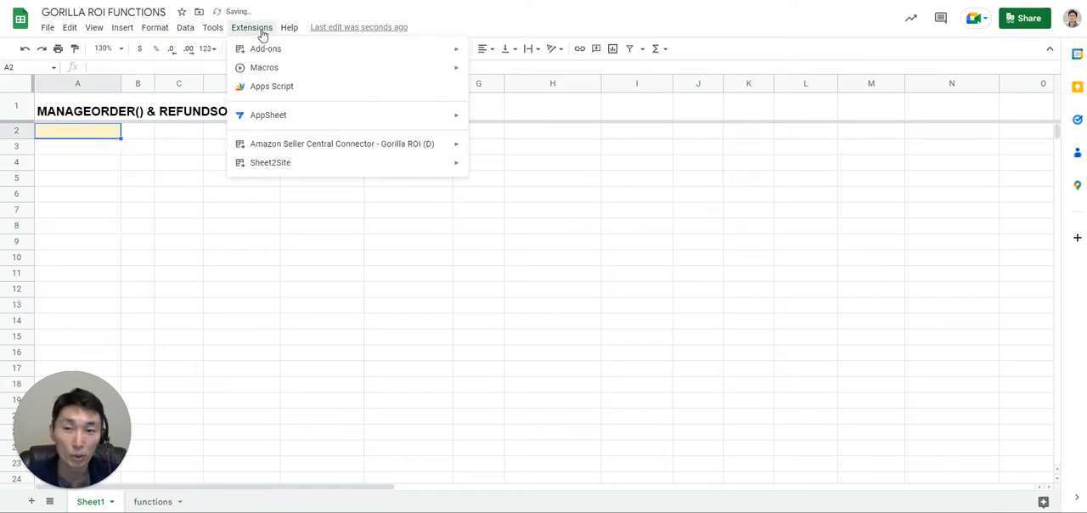
mouse_move(386, 142)
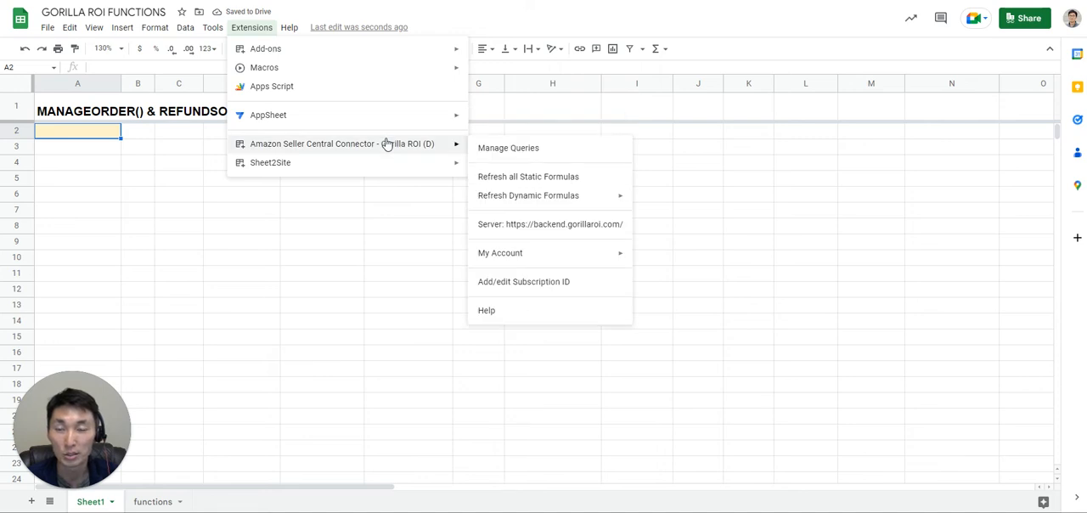
left_click(527, 151)
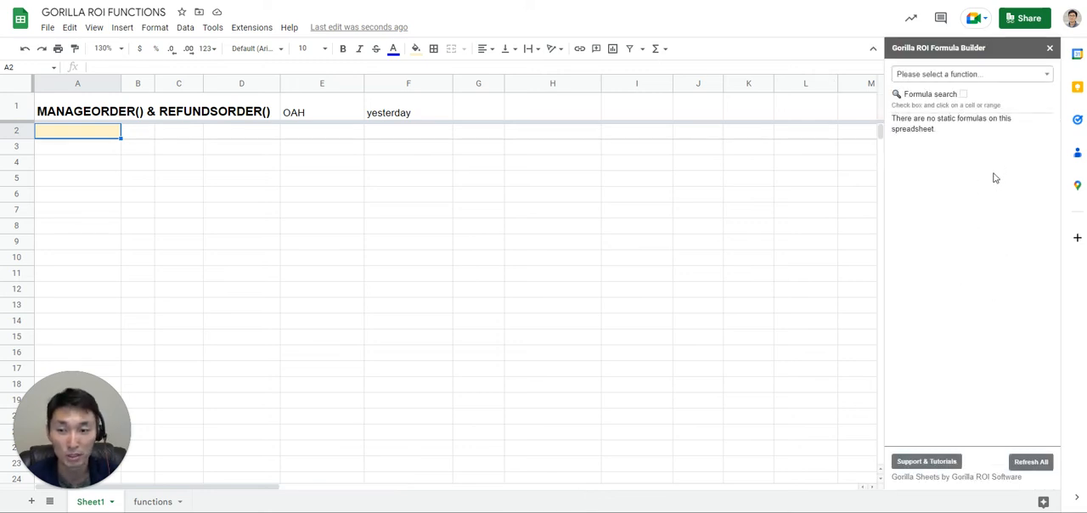
Choose the MANAGEORDER function in the formula builder.
left_click(929, 74)
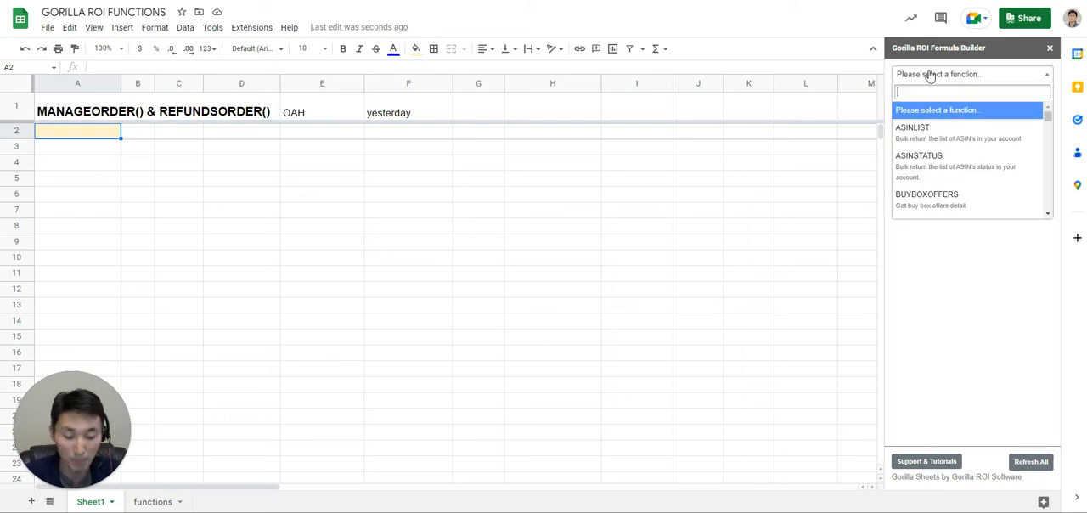
type("mana")
left_click(943, 116)
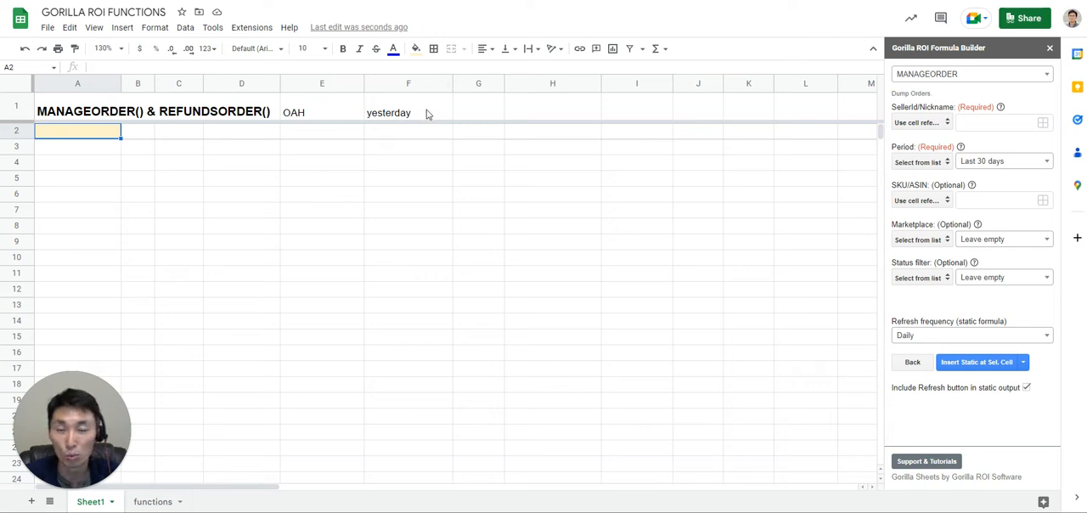
left_click(922, 122)
left_click(919, 136)
left_click(981, 124)
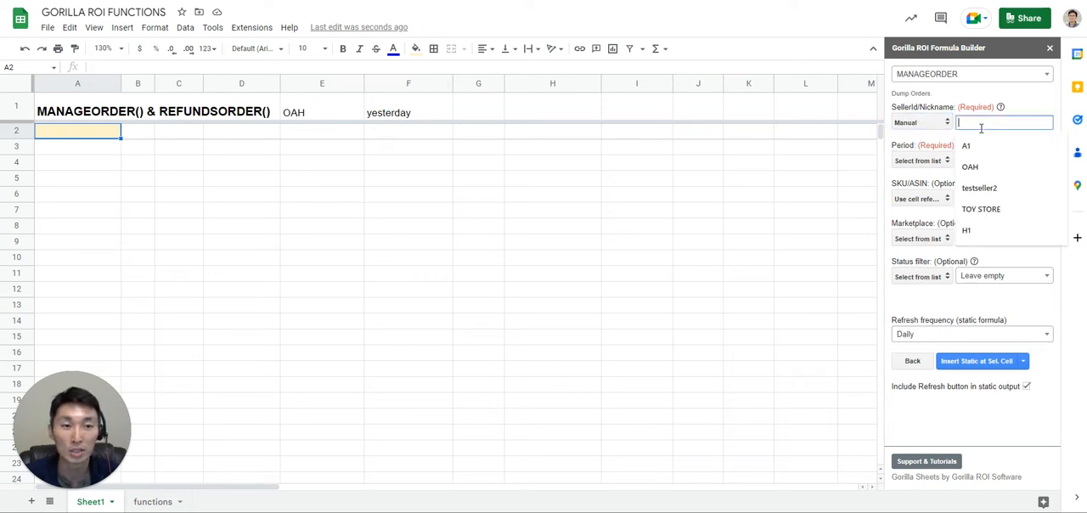
type("OAH")
key("BackSpace")
key("BackSpace")
key("BackSpace")
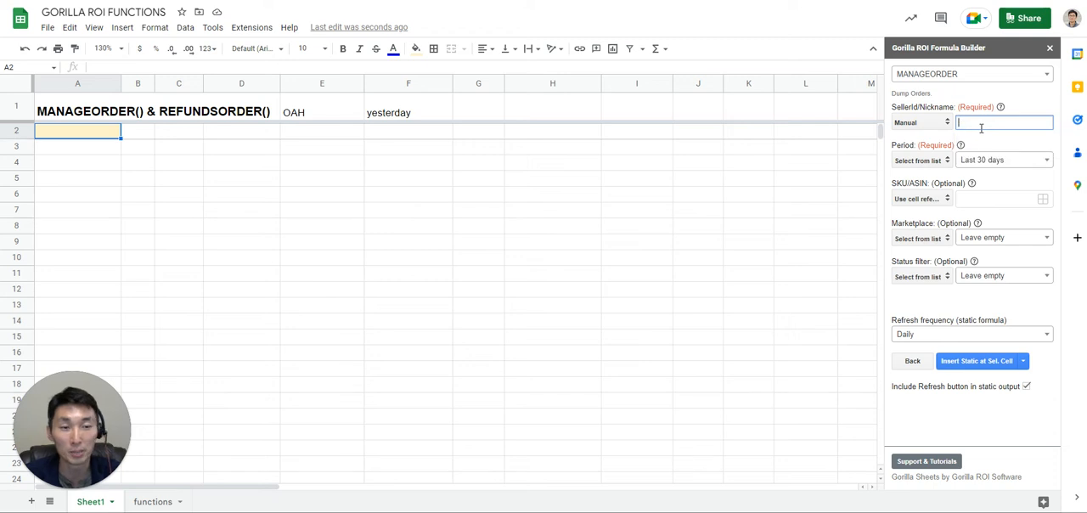
Set the SellerId/Nickname argument to cell reference E1 and the Period argument to cell reference F1.
left_click(938, 122)
left_click(919, 136)
left_click(981, 122)
type("E1")
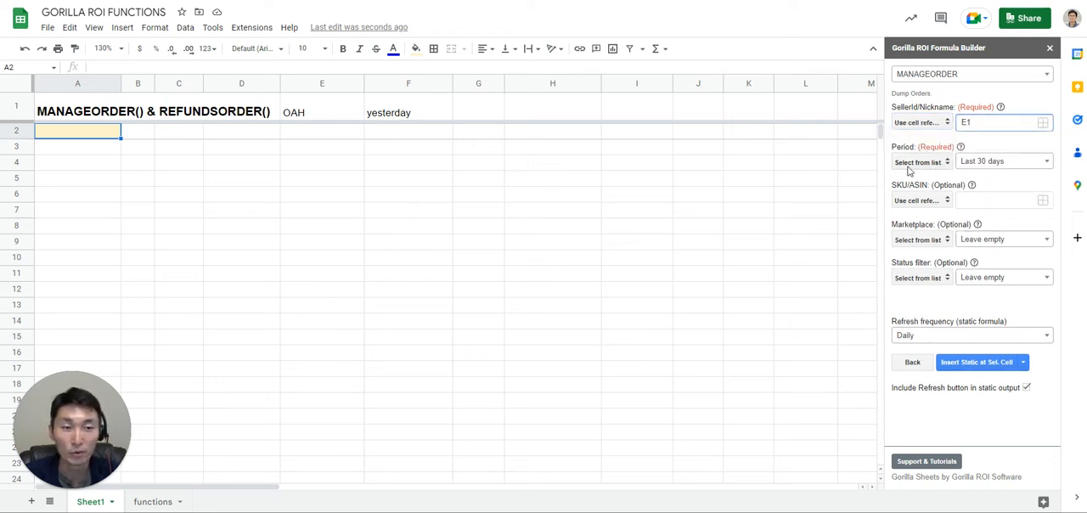
left_click(1048, 164)
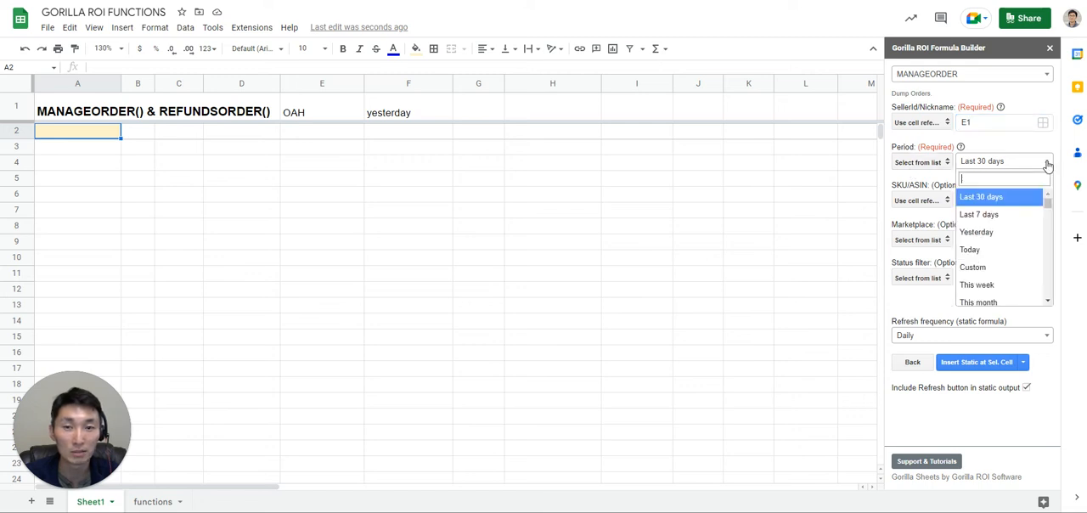
left_click(934, 162)
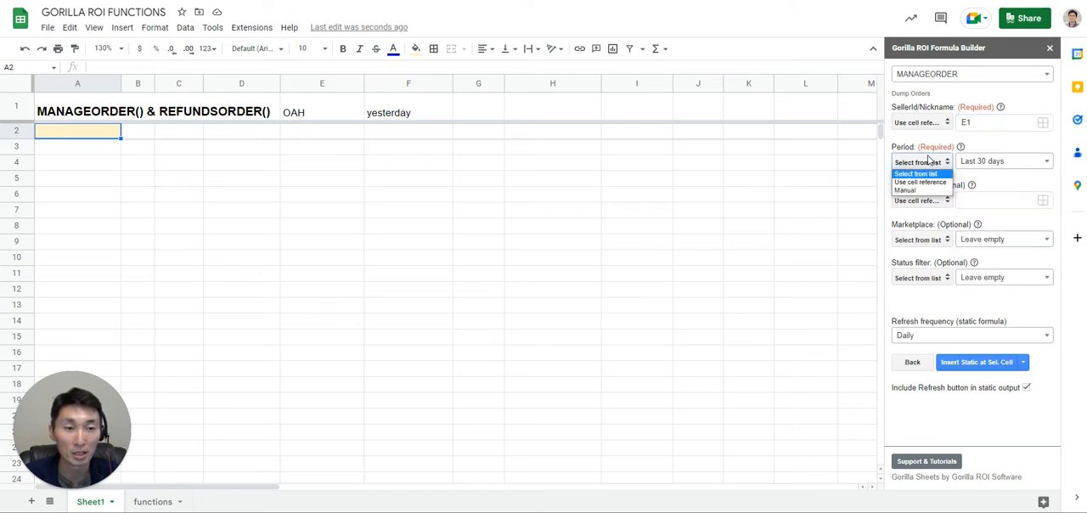
left_click(931, 185)
left_click(966, 163)
type("F1")
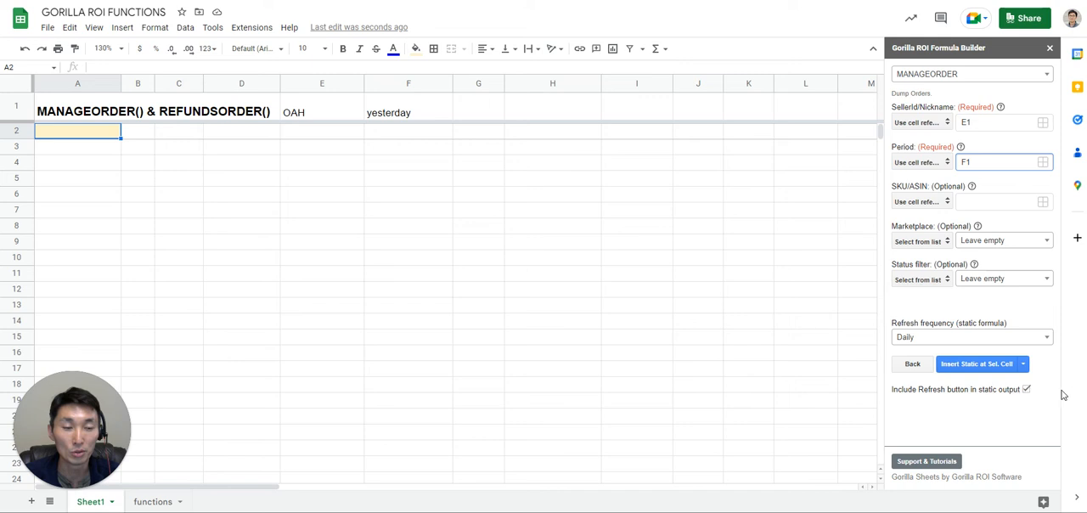
Insert the MANAGEORDER results as static output with a refresh button at cell A2.
left_click(1027, 390)
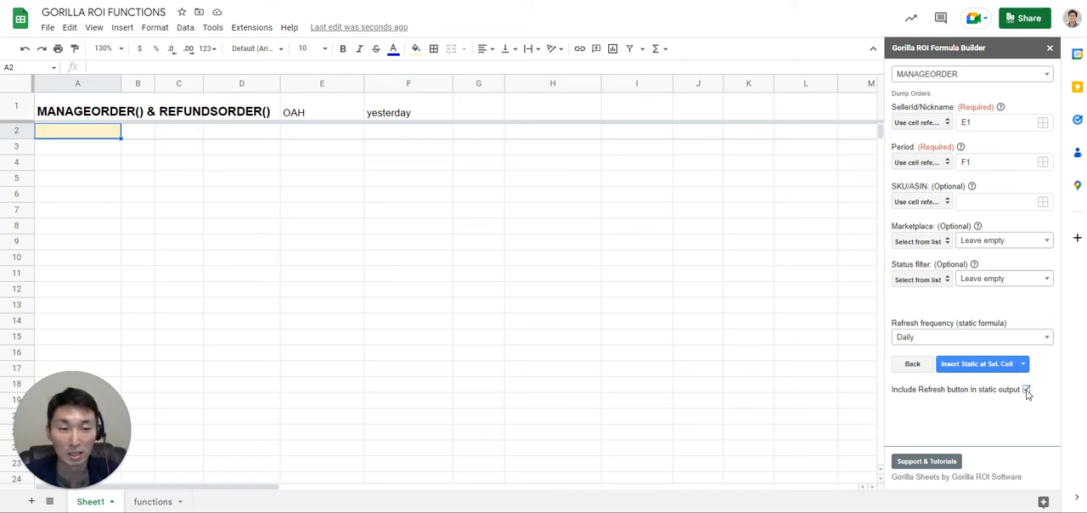
left_click(968, 366)
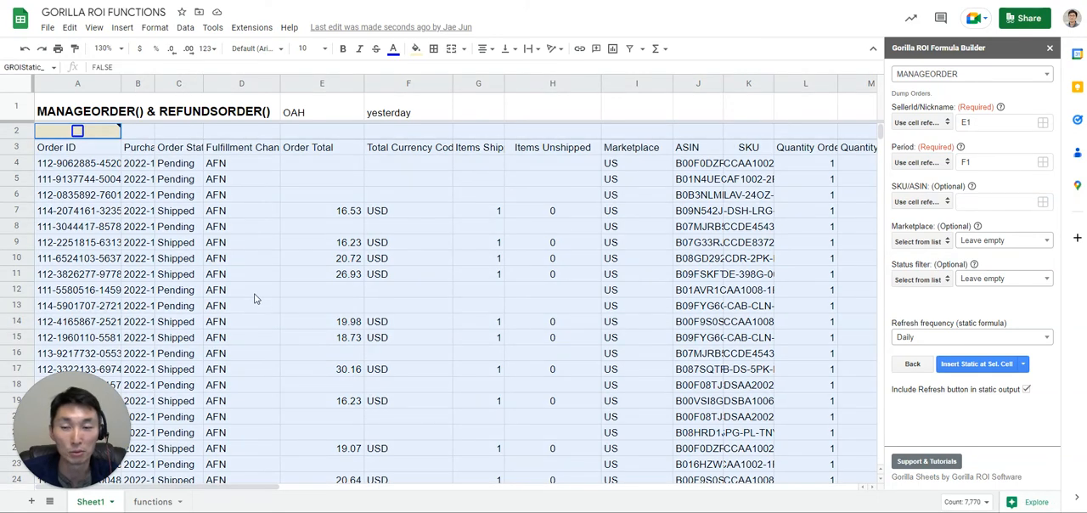
left_click(244, 290)
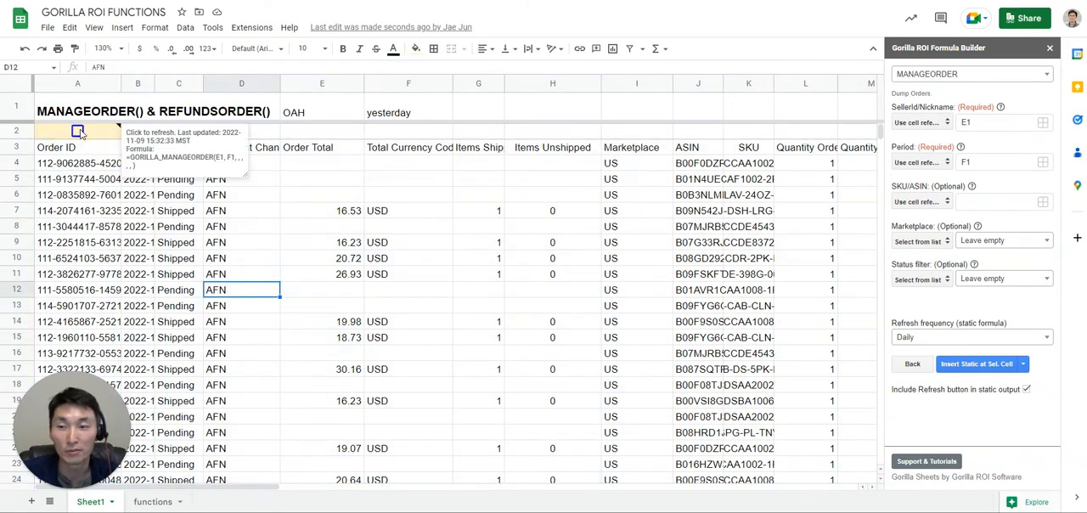
left_click(78, 131)
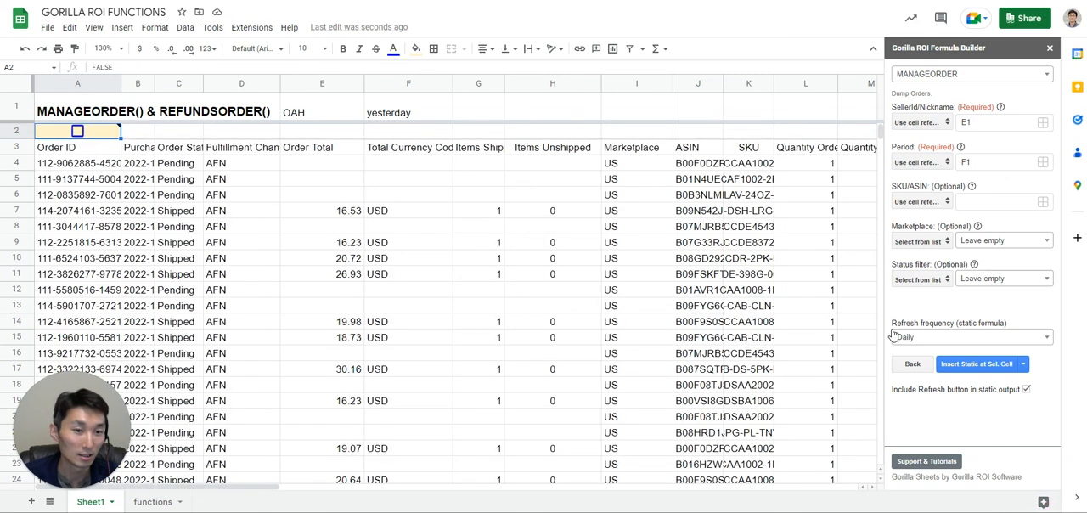
Switch the formula builder to the REFUNDSORDER function and examine the input options for its seller and period arguments.
left_click(979, 76)
type("refund")
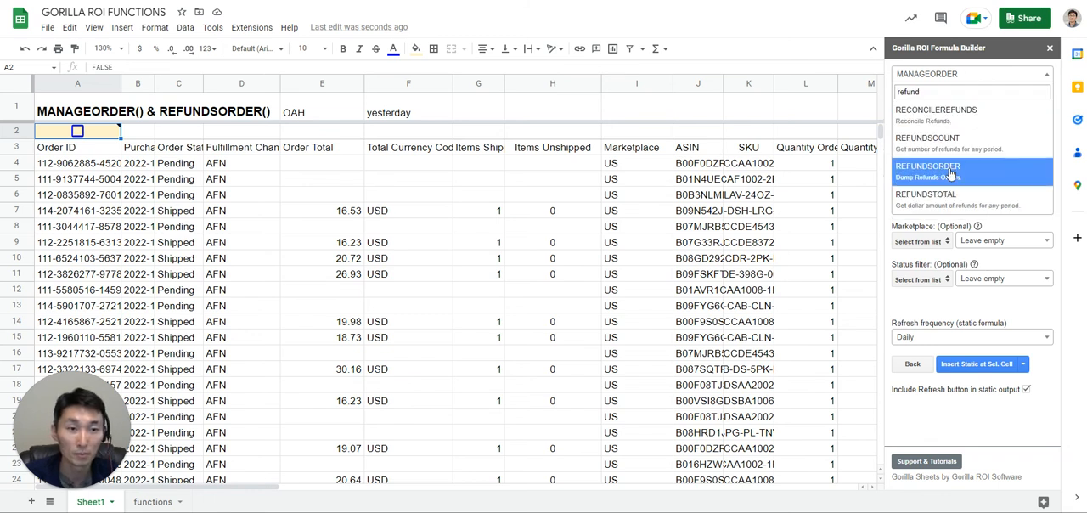
left_click(952, 174)
left_click(991, 123)
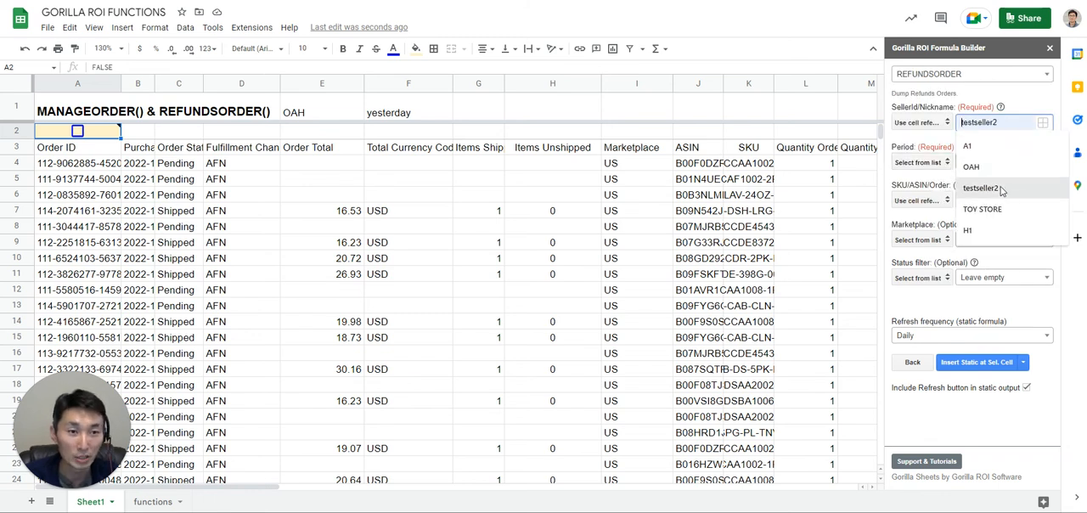
left_click(996, 161)
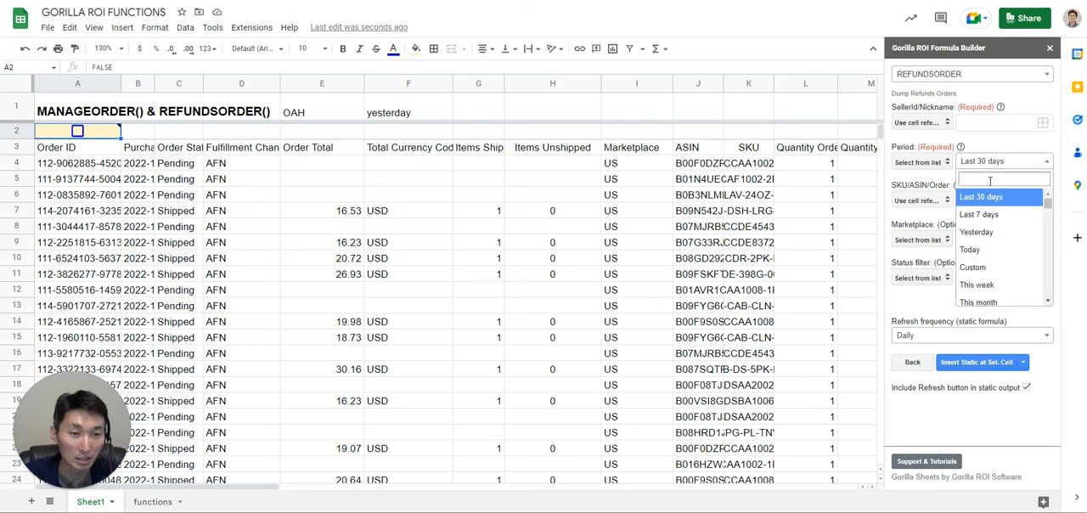
left_click(926, 163)
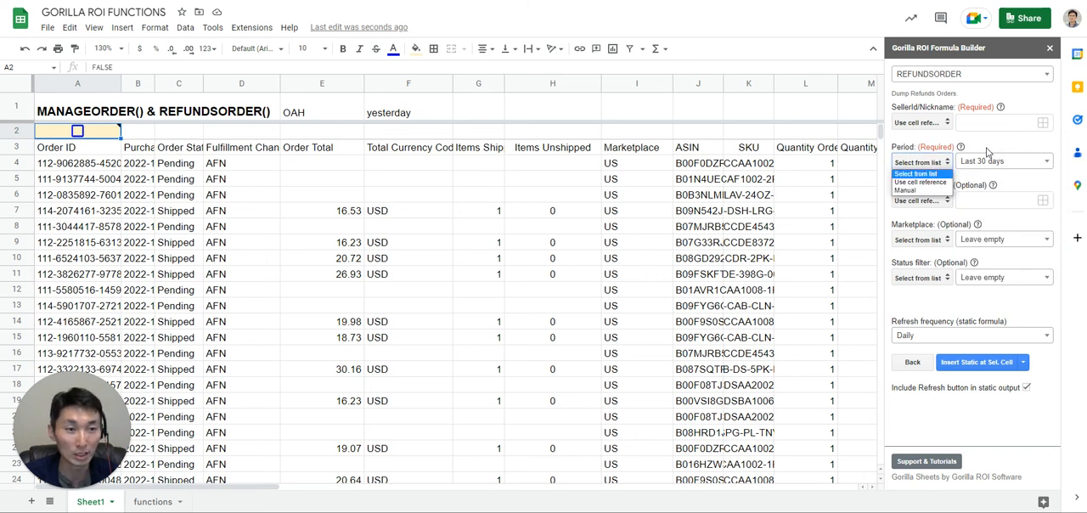
left_click(933, 173)
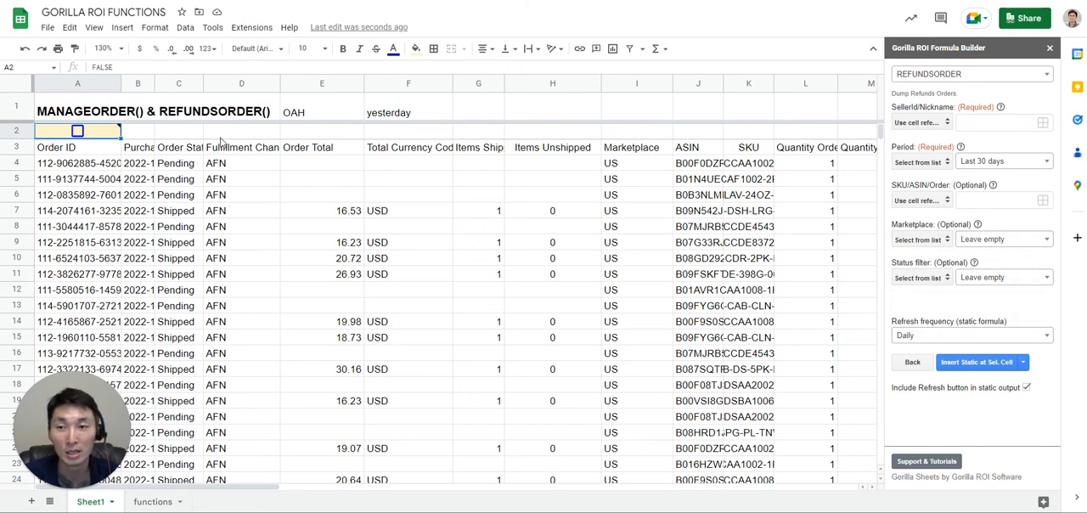
key("Right")
key("Right")
key("Right")
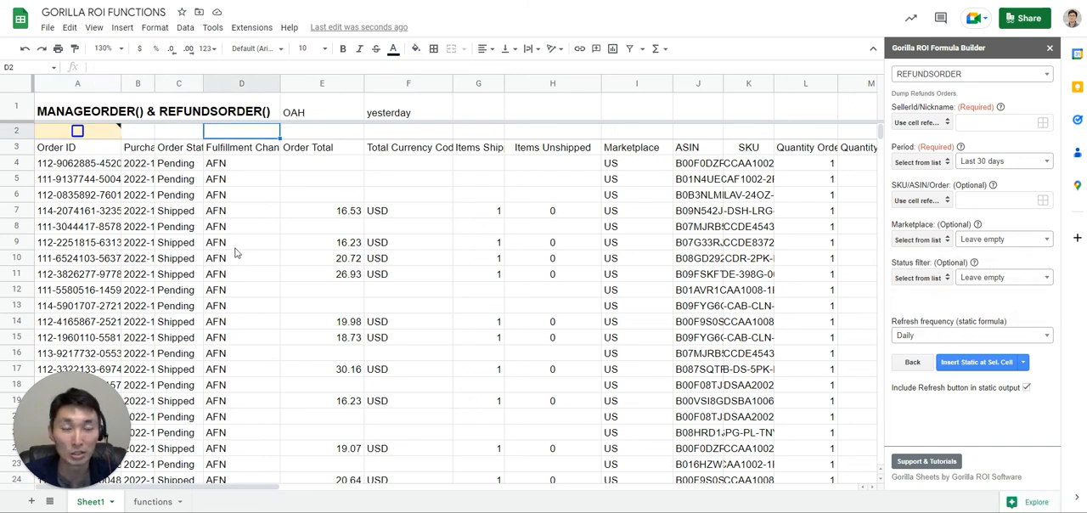